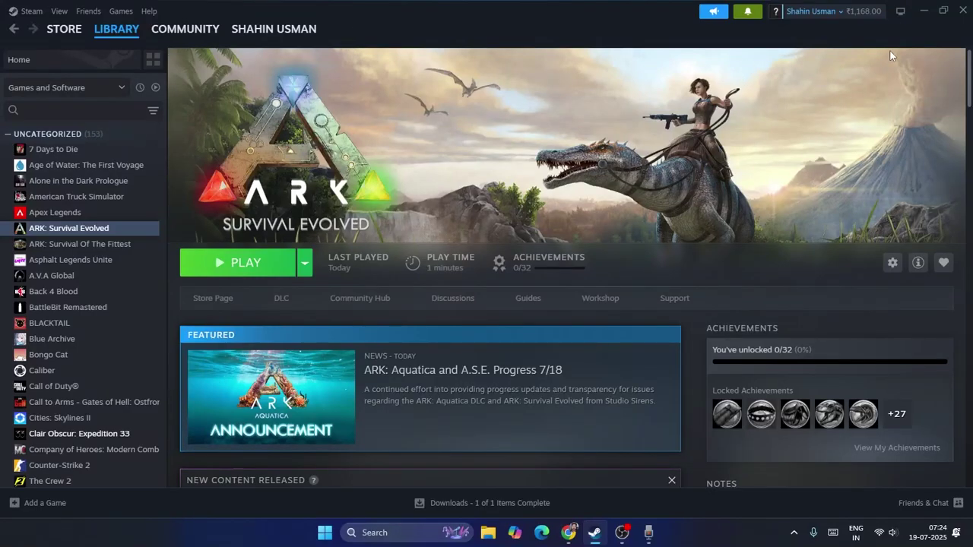
# Step: Minimize Steam to reveal the Word document 'Fix ARK Survival Evolved BattlEye Launcher Error'
pyautogui.click(923, 22)
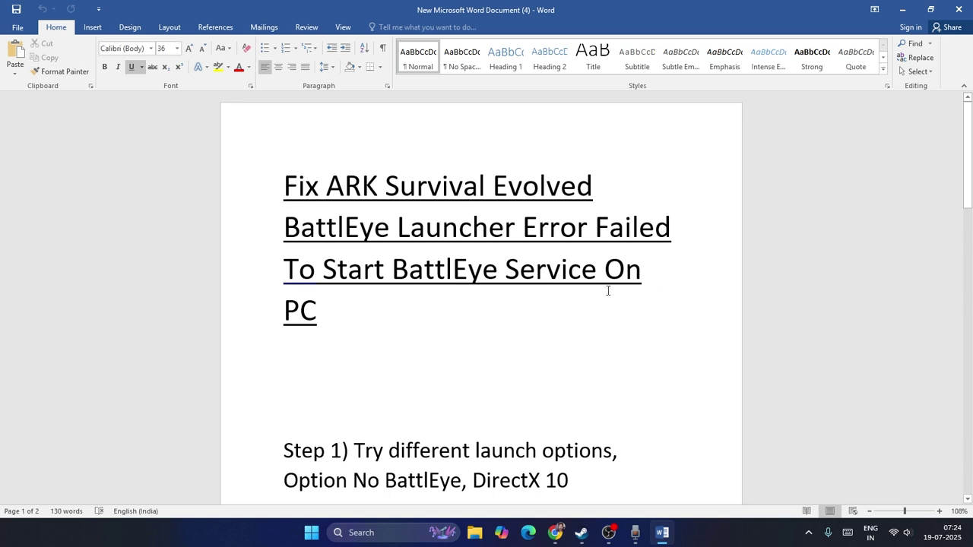
# Step: Read Step 1 on trying different launch options in the Word notes, then return to Steam's ARK page
pyautogui.scroll(-3, 608, 291)
pyautogui.scroll(-3, 648, 283)
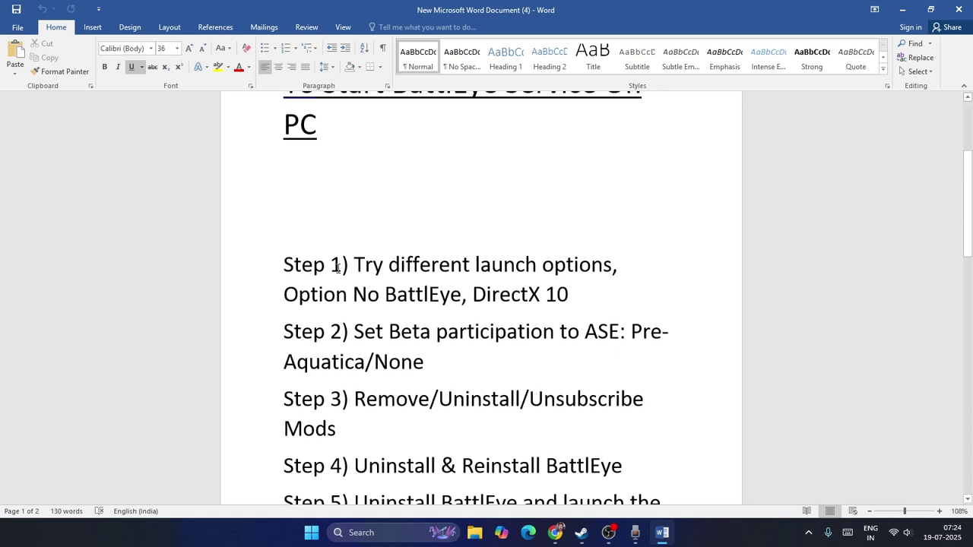
pyautogui.moveTo(294, 266); pyautogui.dragTo(610, 302)
pyautogui.press('Up')
pyautogui.click(610, 302)
pyautogui.click(582, 532)
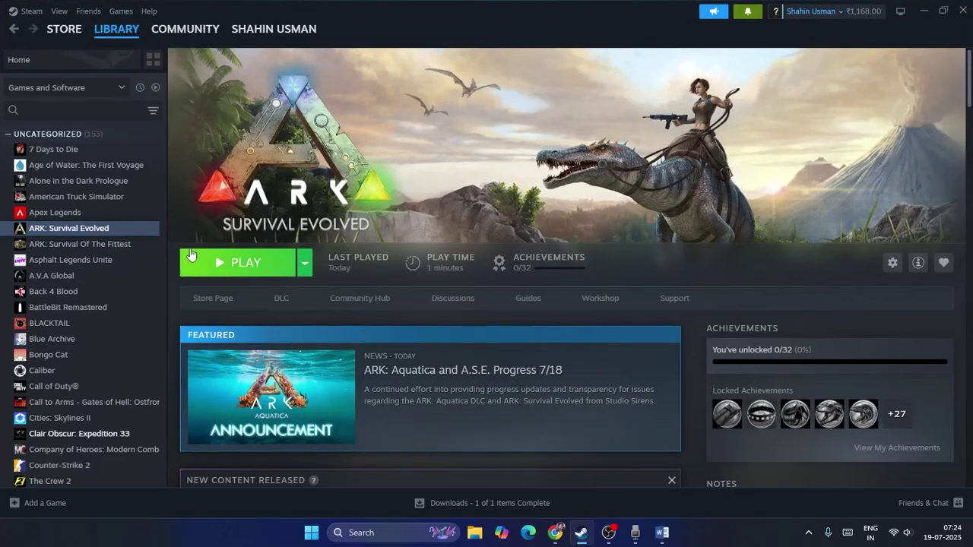
pyautogui.click(237, 266)
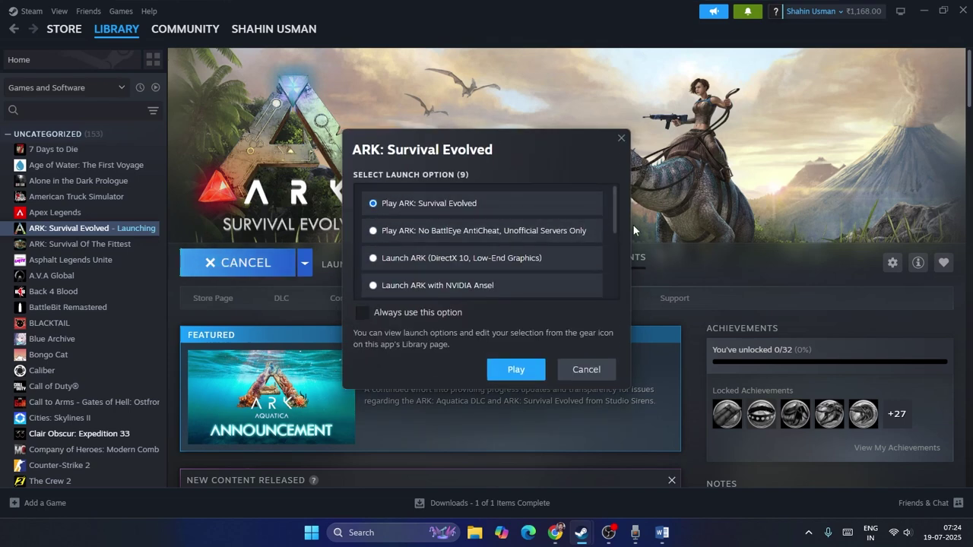
pyautogui.scroll(-1, 611, 223)
pyautogui.moveTo(611, 224); pyautogui.dragTo(616, 202)
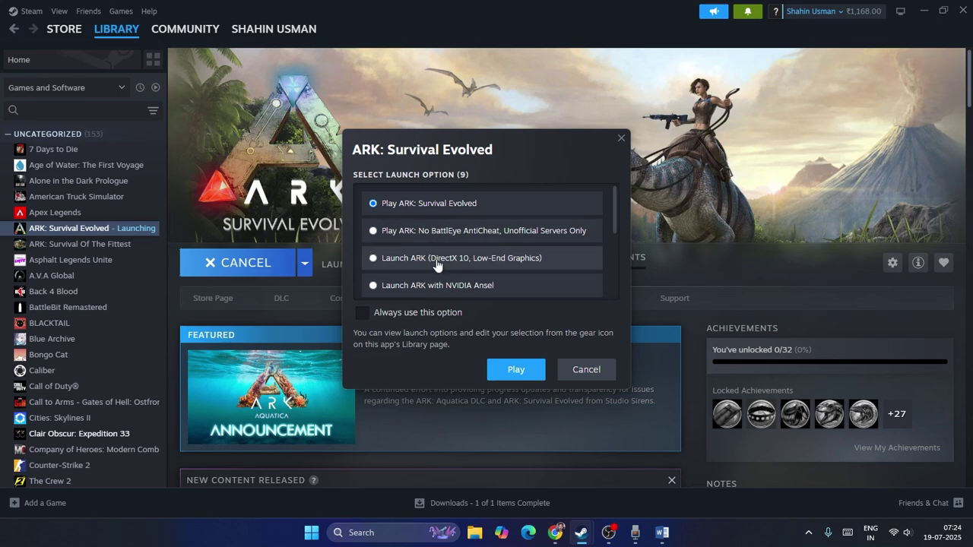
pyautogui.click(577, 371)
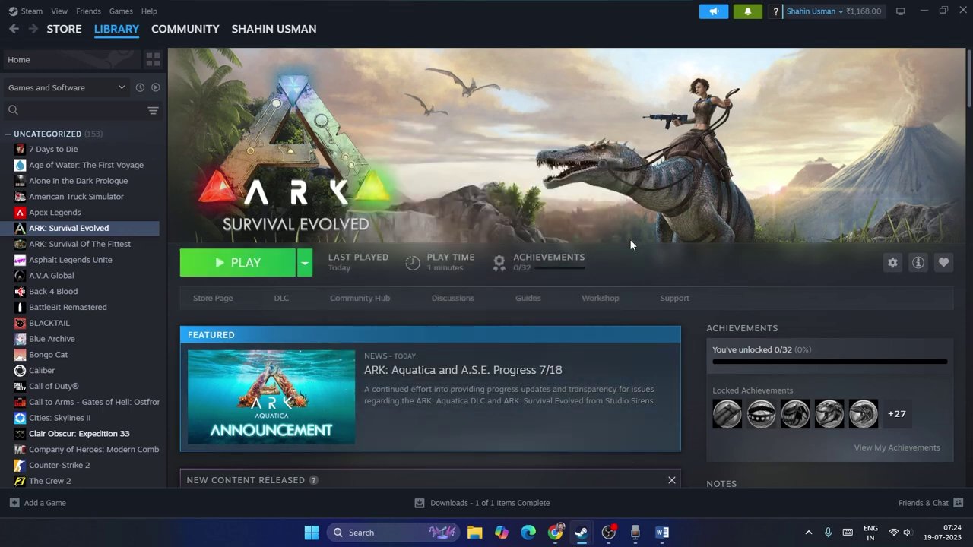
pyautogui.click(663, 532)
pyautogui.scroll(-3, 425, 228)
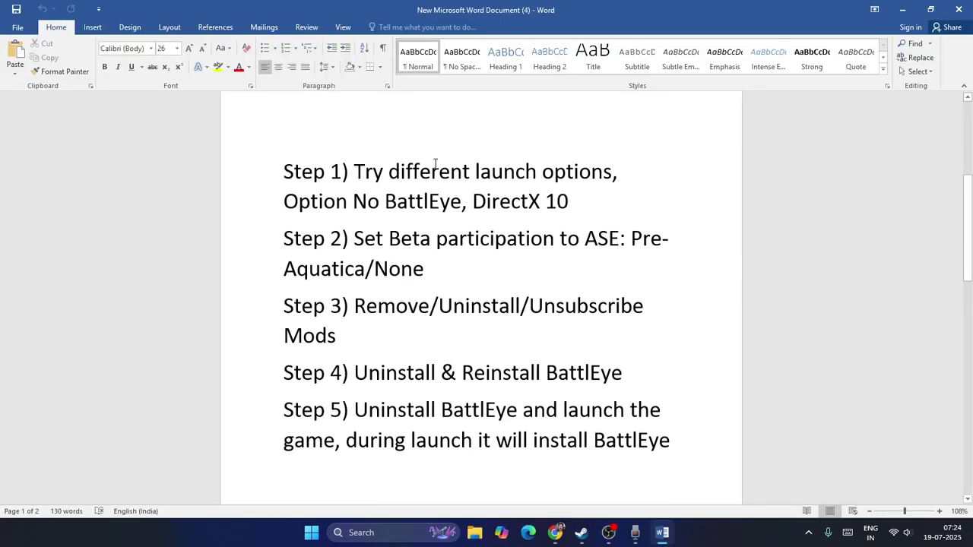
pyautogui.moveTo(356, 210); pyautogui.dragTo(554, 210)
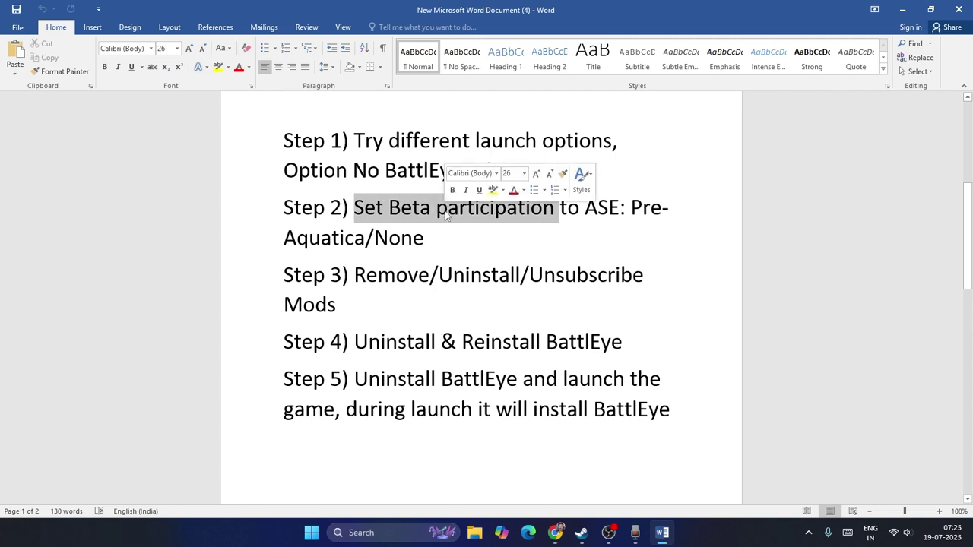
pyautogui.click(472, 230)
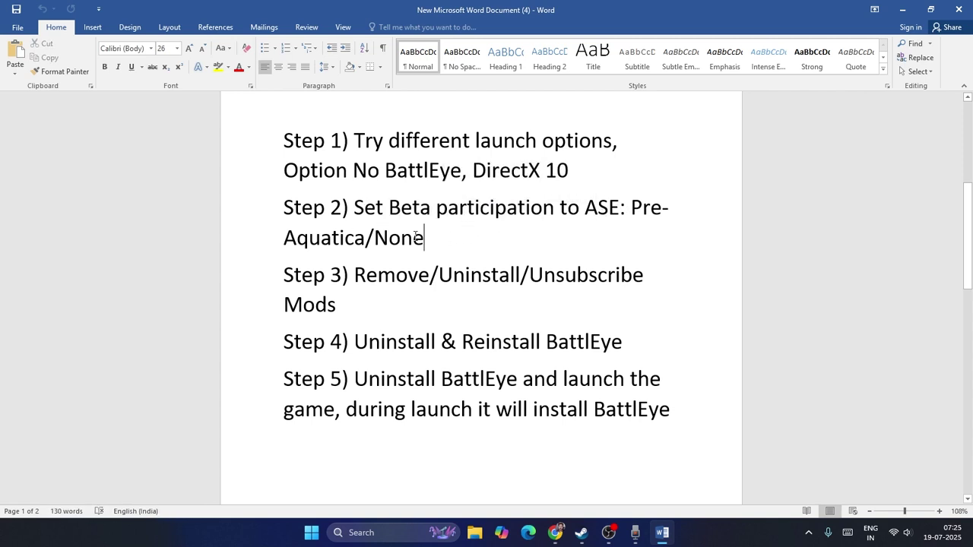
# Step: Opt ARK: Survival Evolved into the ASE: Pre-Aquatica beta in its Steam Properties
pyautogui.click(582, 532)
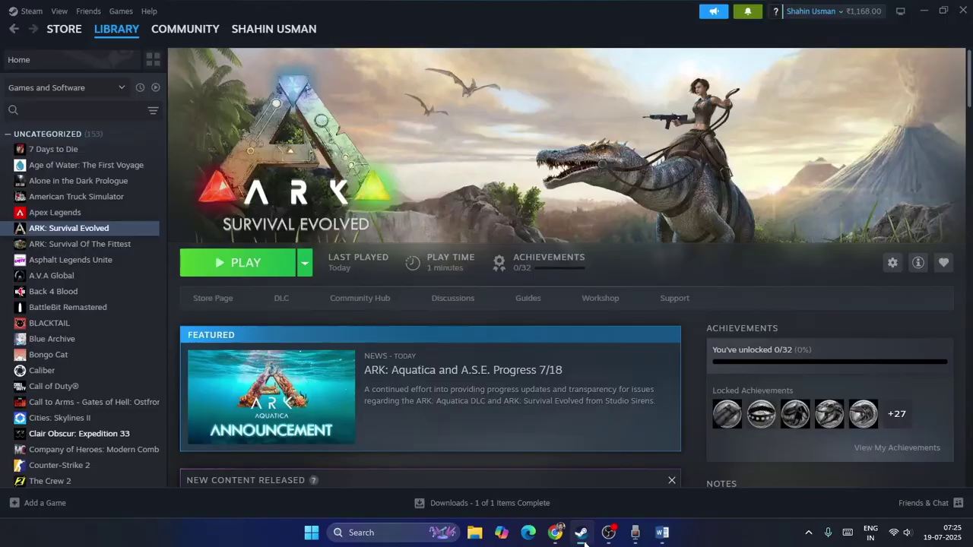
pyautogui.rightClick(81, 234)
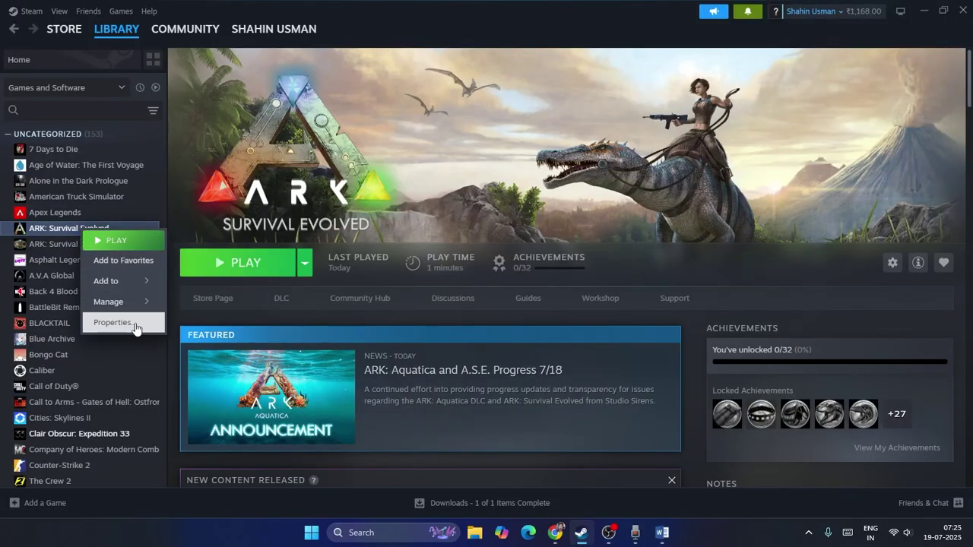
pyautogui.click(112, 322)
pyautogui.click(256, 216)
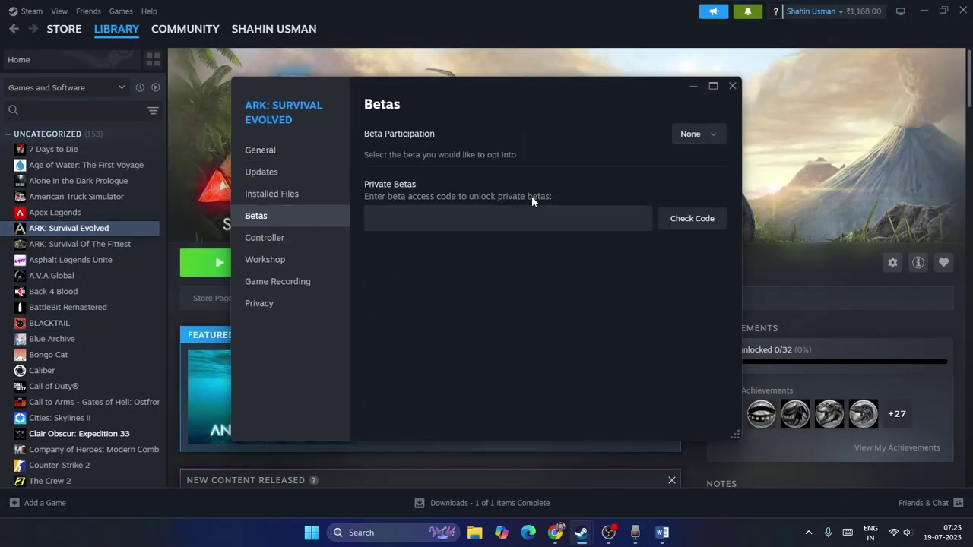
pyautogui.click(714, 134)
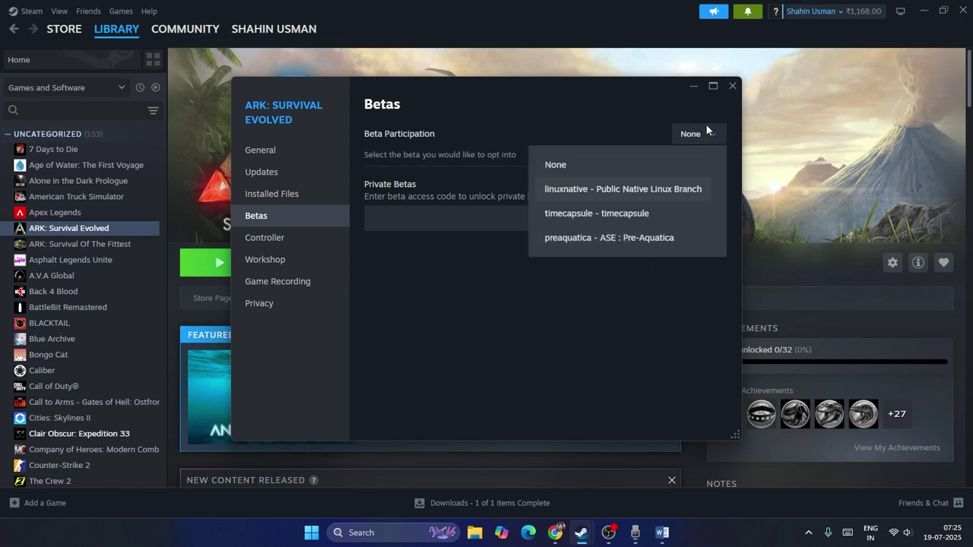
pyautogui.click(632, 238)
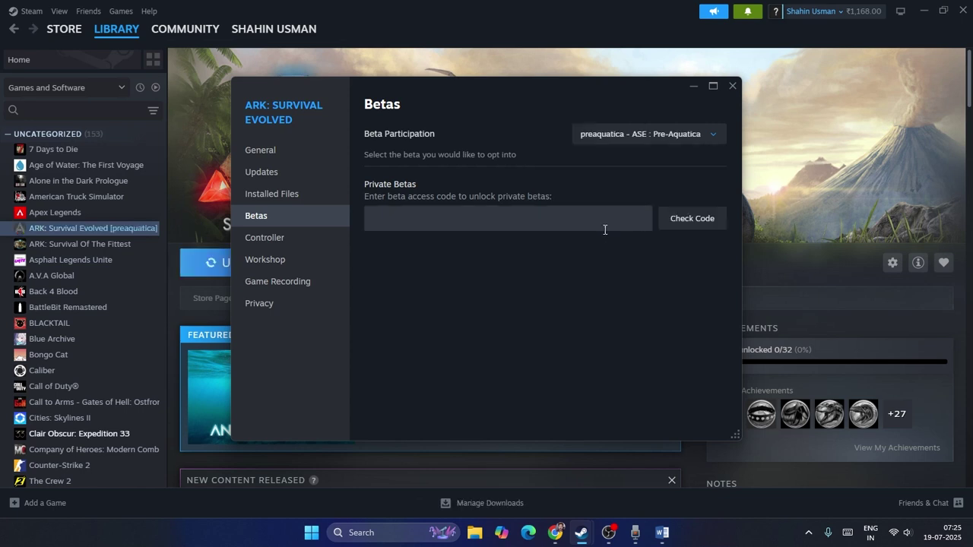
# Step: Set ARK's beta participation back to None and close the properties window
pyautogui.click(684, 135)
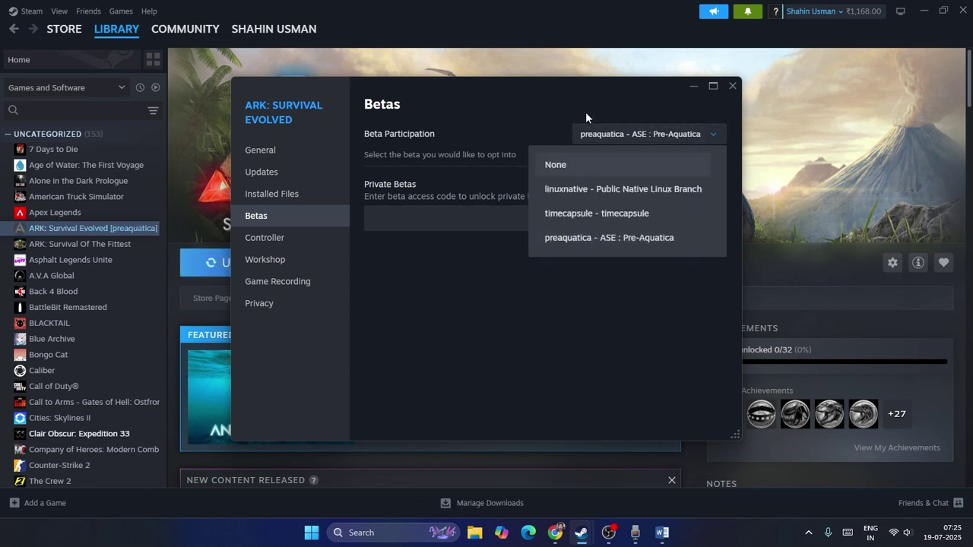
pyautogui.click(566, 164)
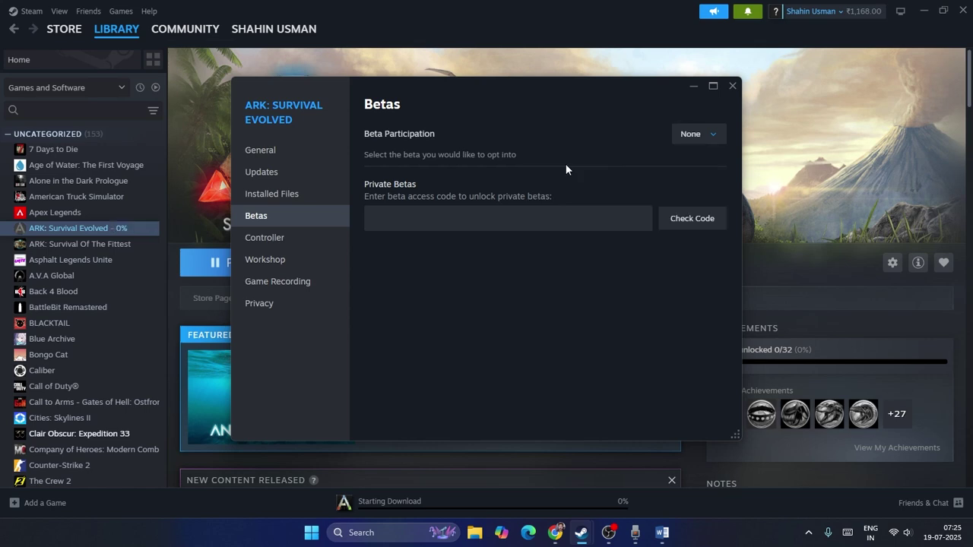
pyautogui.click(732, 87)
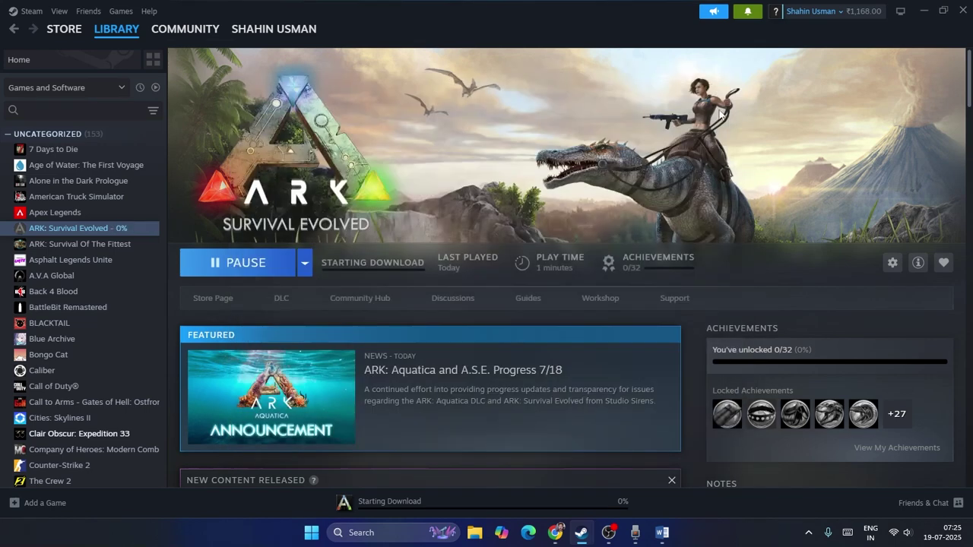
pyautogui.click(663, 534)
# Step: Review Step 3 on removing mods in the Word notes, then return to the Steam library
pyautogui.scroll(-2, 462, 195)
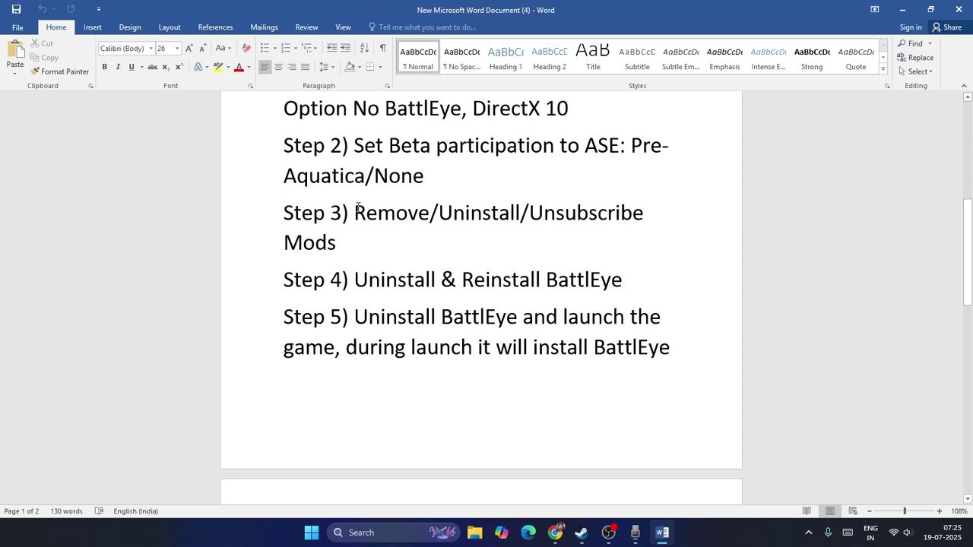
pyautogui.moveTo(356, 211); pyautogui.dragTo(560, 254)
pyautogui.click(560, 254)
pyautogui.scroll(-2, 684, 255)
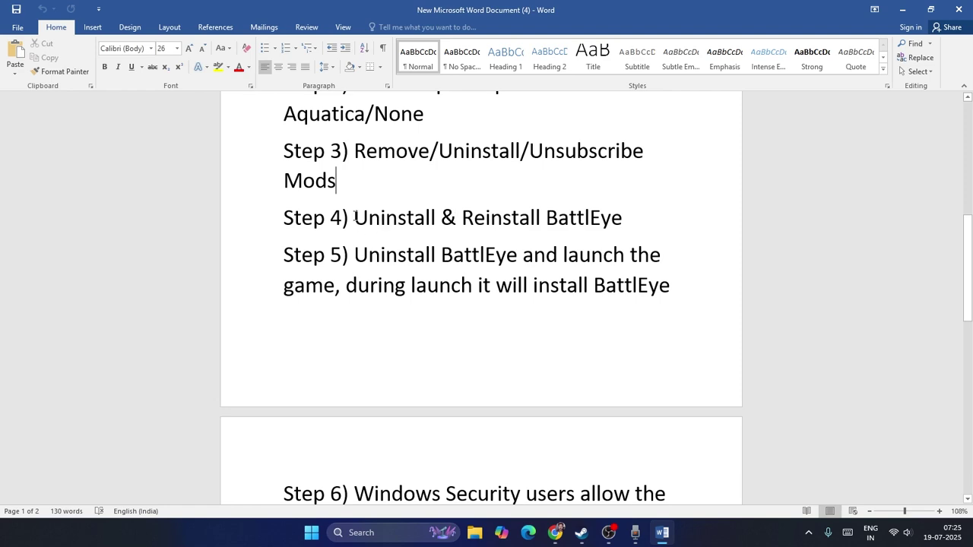
pyautogui.click(581, 532)
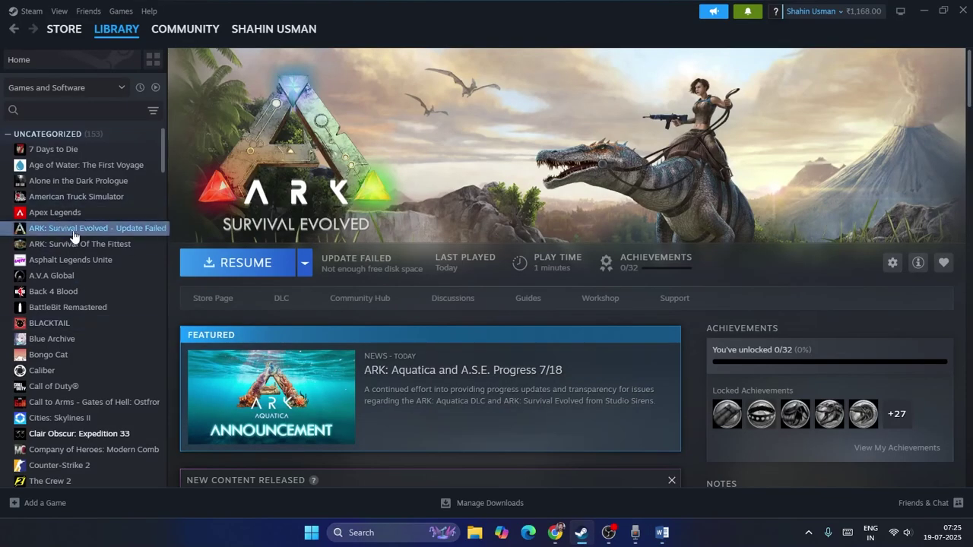
# Step: Browse ARK's local files and navigate to ShooterGame\Binaries\Win64\BattlEye
pyautogui.rightClick(74, 234)
pyautogui.moveTo(106, 304)
pyautogui.click(203, 326)
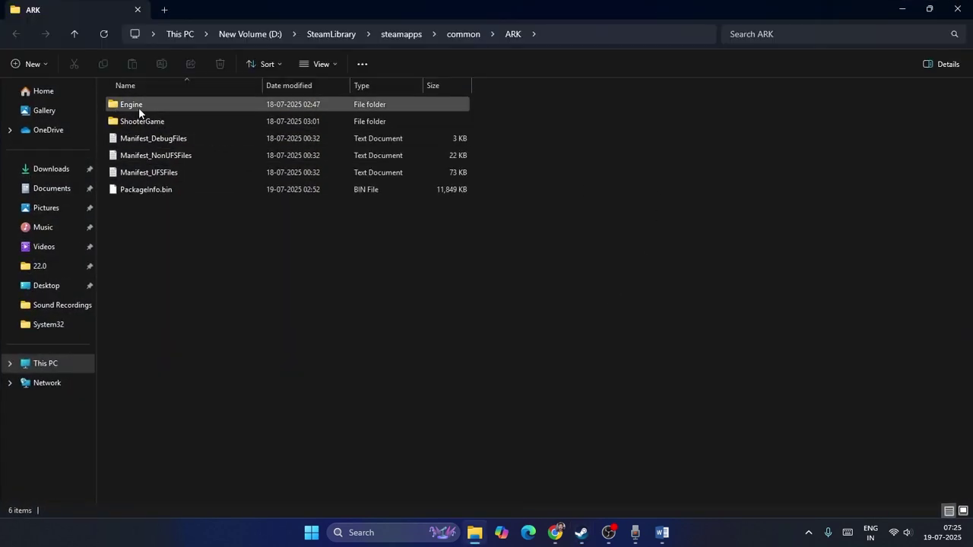
pyautogui.doubleClick(143, 103)
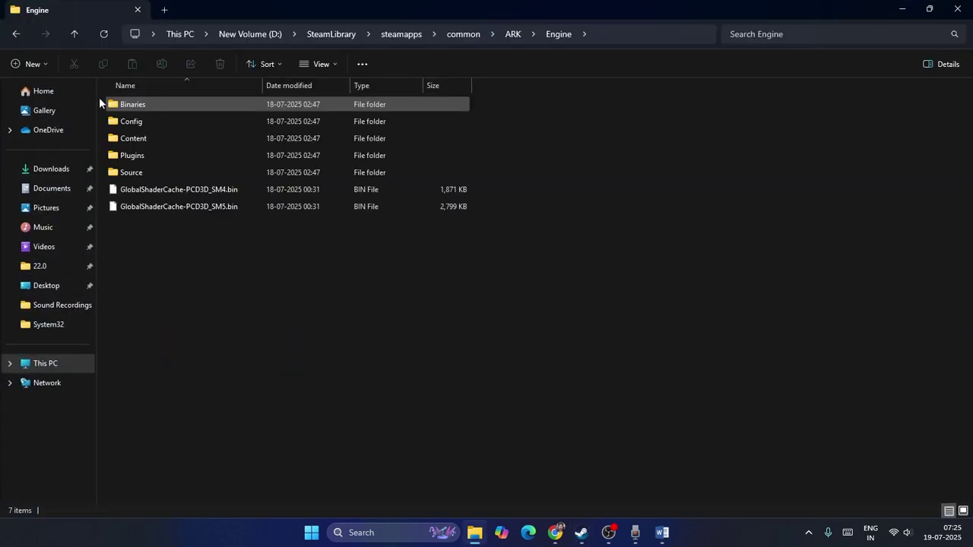
pyautogui.doubleClick(153, 107)
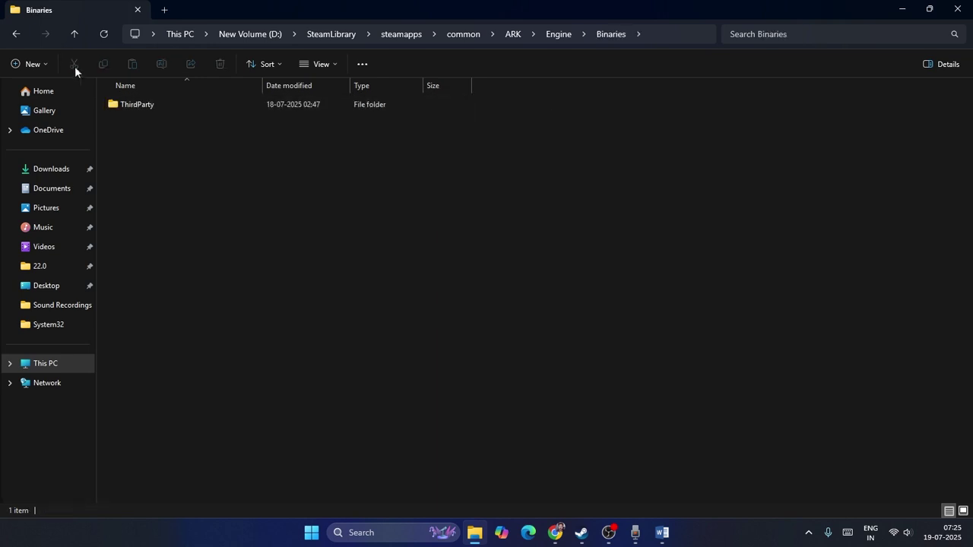
pyautogui.click(74, 34)
pyautogui.click(74, 33)
pyautogui.doubleClick(136, 121)
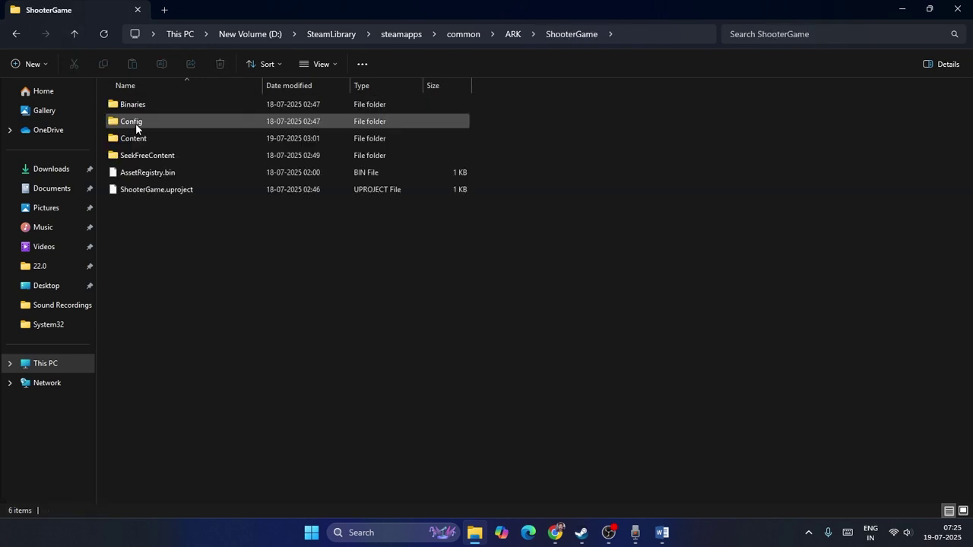
pyautogui.doubleClick(136, 105)
pyautogui.doubleClick(135, 106)
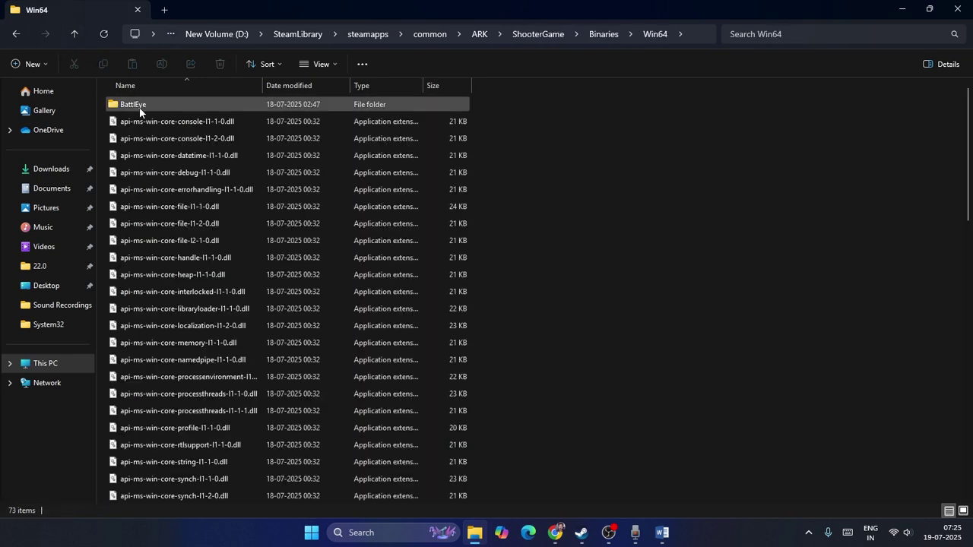
pyautogui.doubleClick(138, 105)
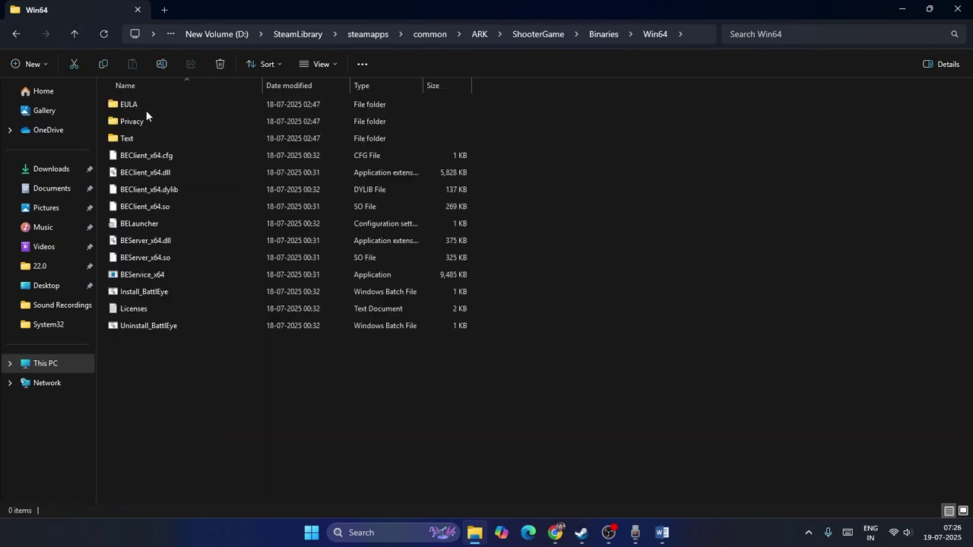
# Step: Run Uninstall_BattlEye as administrator and approve the prompt
pyautogui.rightClick(148, 327)
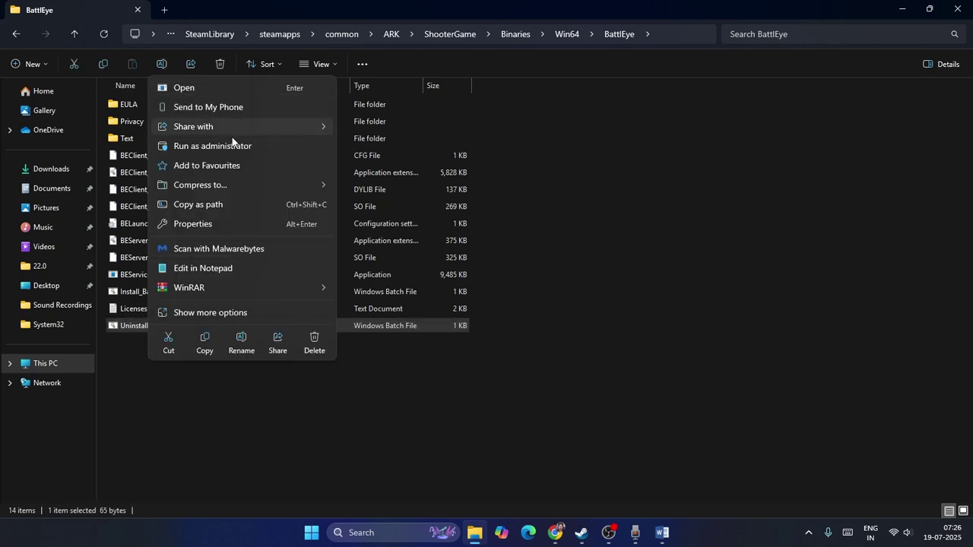
pyautogui.click(230, 146)
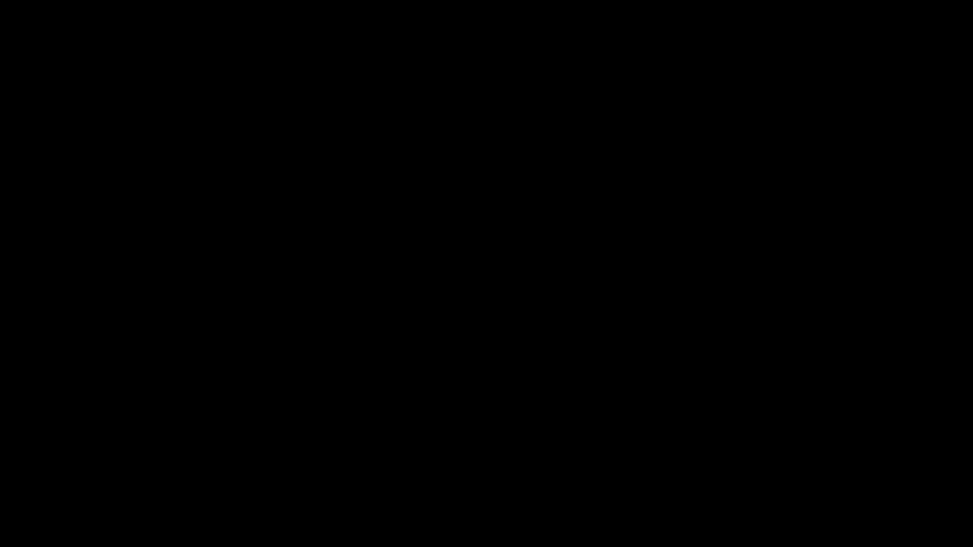
pyautogui.click(614, 274)
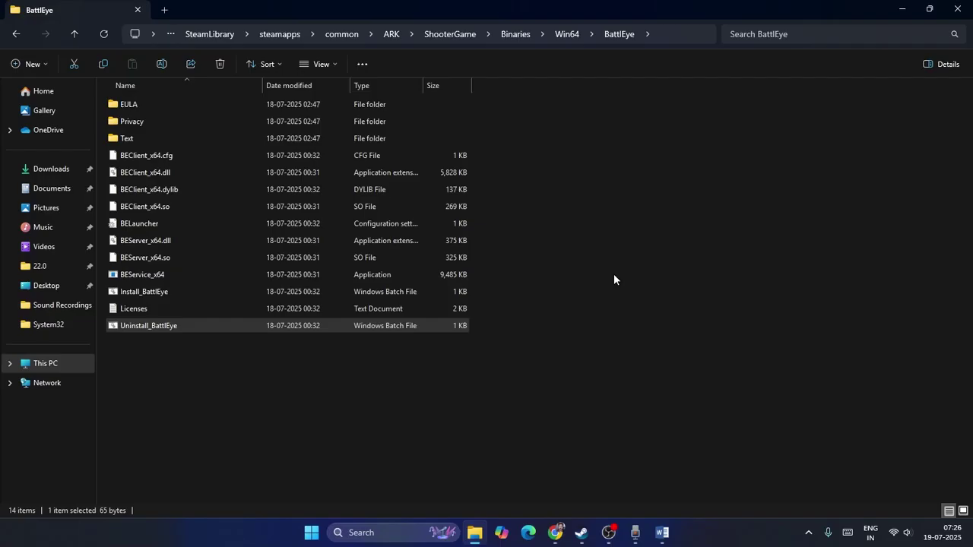
# Step: Run Install_BattlEye as administrator, then minimize the BattlEye folder window
pyautogui.click(146, 293)
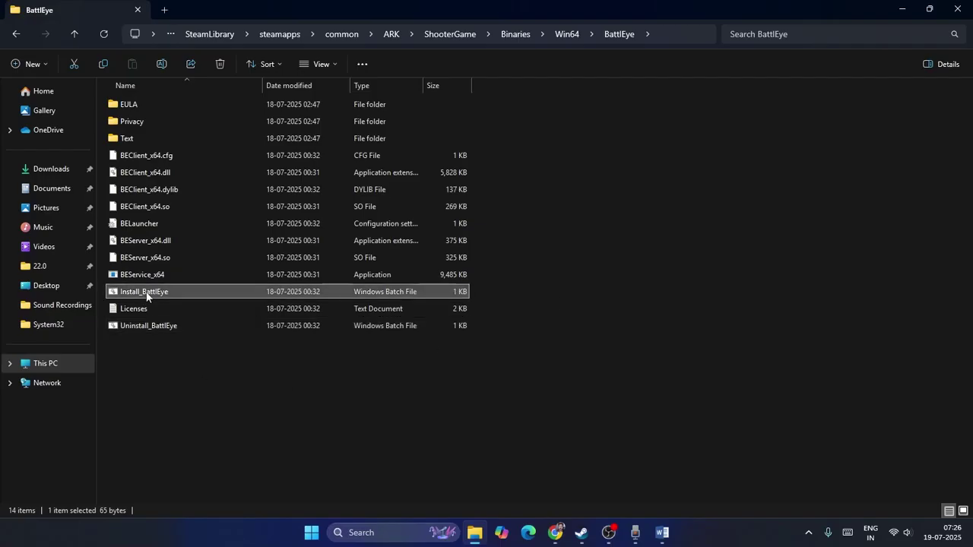
pyautogui.rightClick(147, 294)
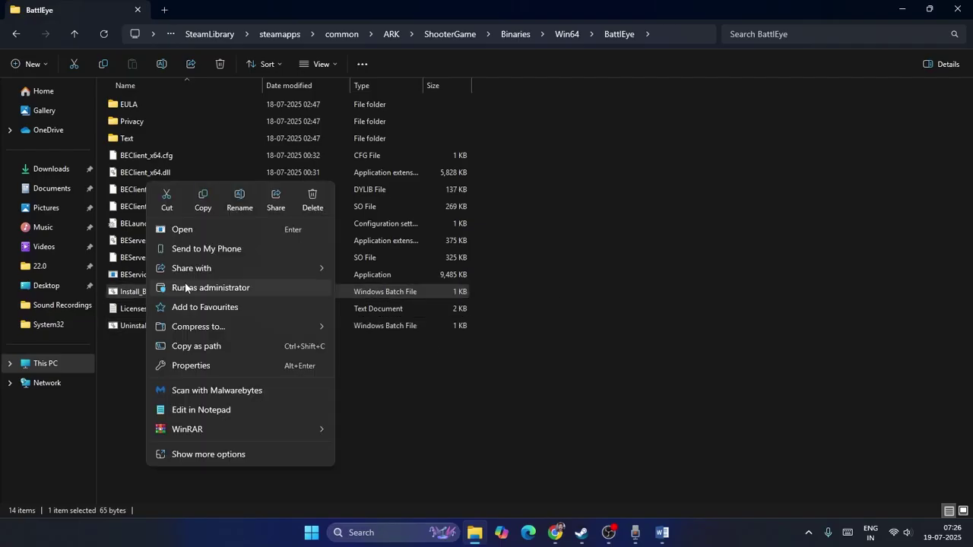
pyautogui.click(183, 288)
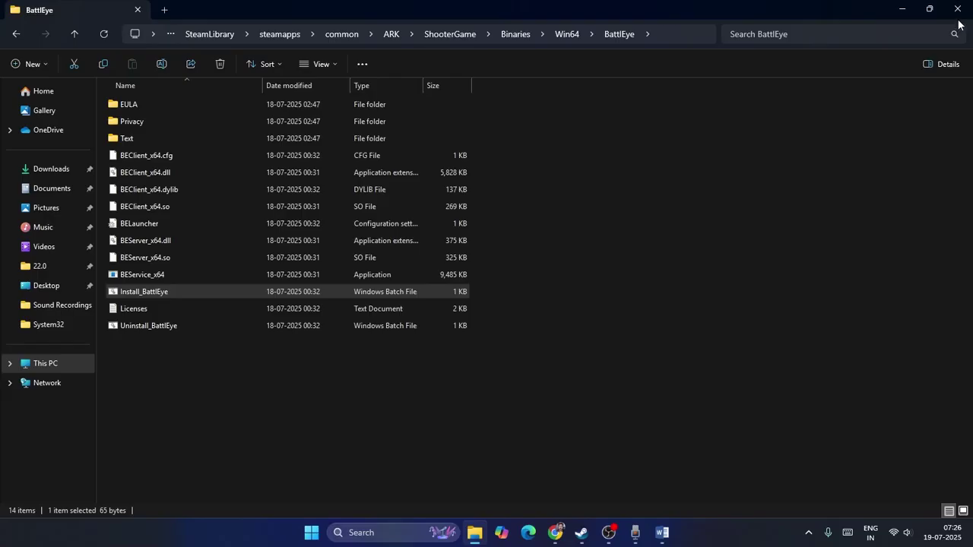
pyautogui.click(905, 16)
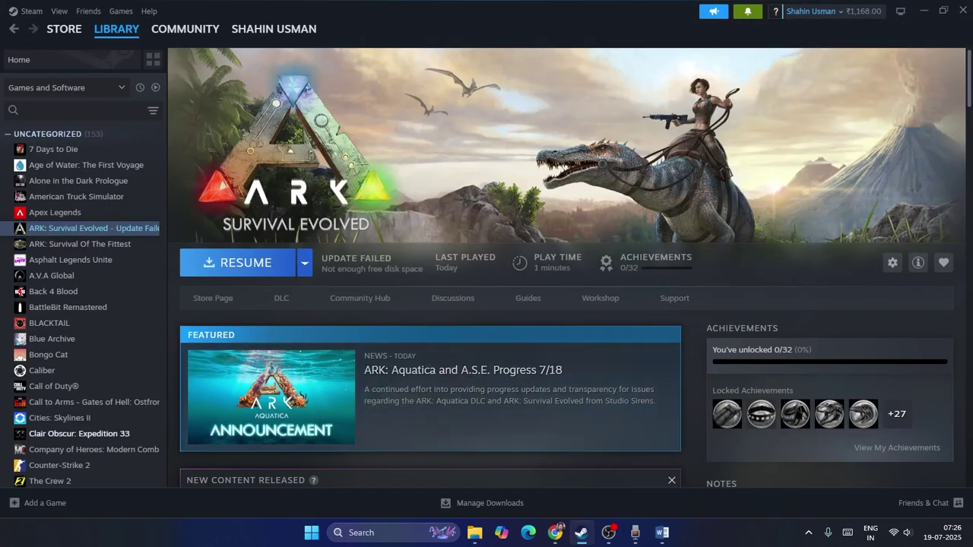
# Step: Review Step 5 on uninstalling BattlEye in the Word notes, then switch back to Steam
pyautogui.click(661, 532)
pyautogui.scroll(-3, 474, 179)
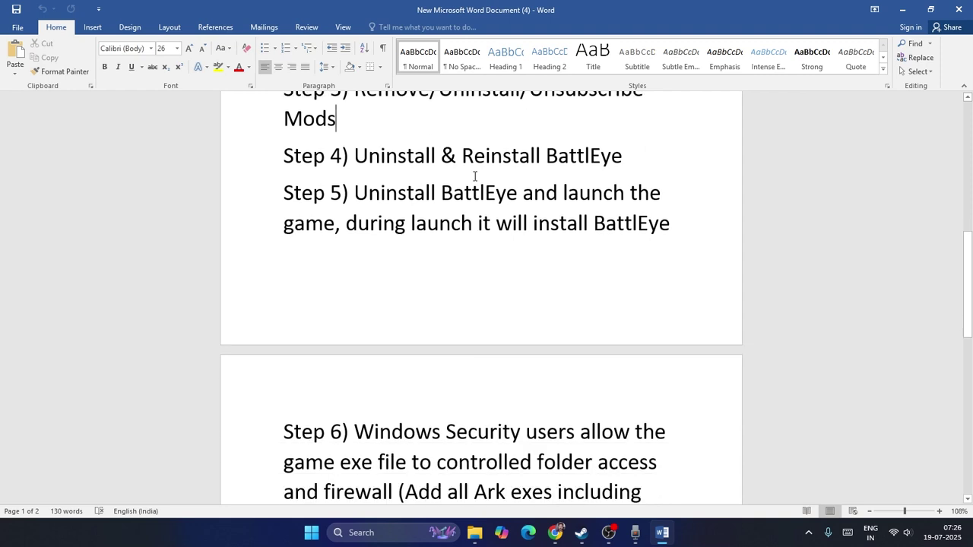
pyautogui.moveTo(355, 162); pyautogui.dragTo(652, 204)
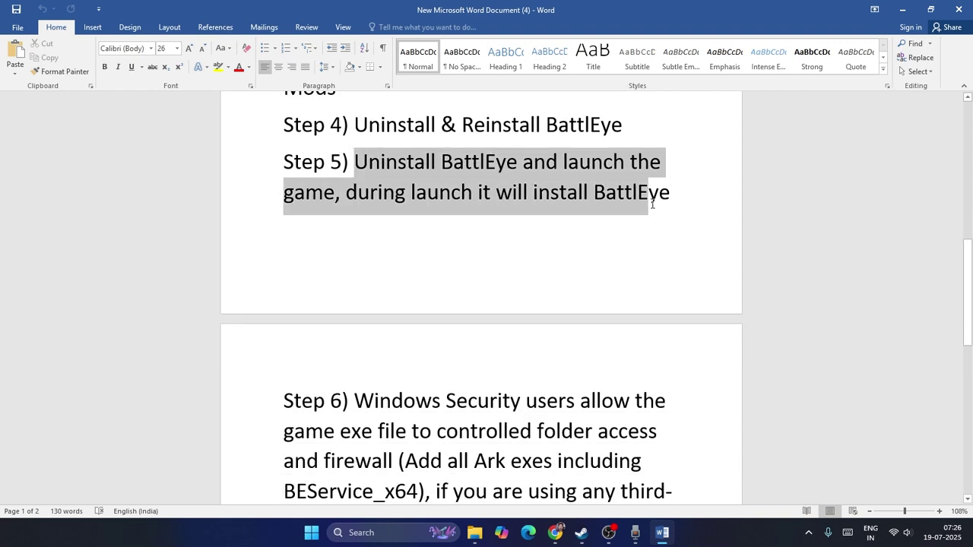
pyautogui.click(523, 252)
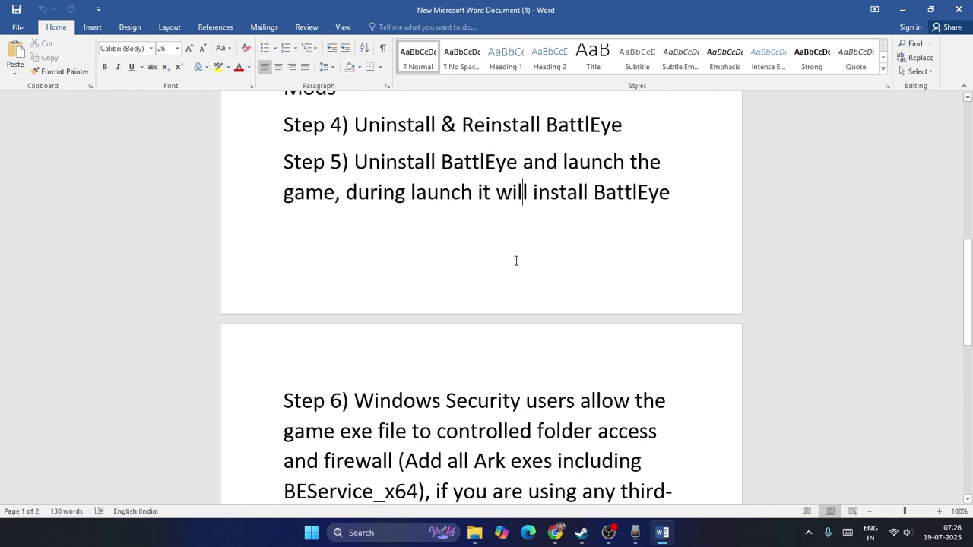
pyautogui.click(581, 532)
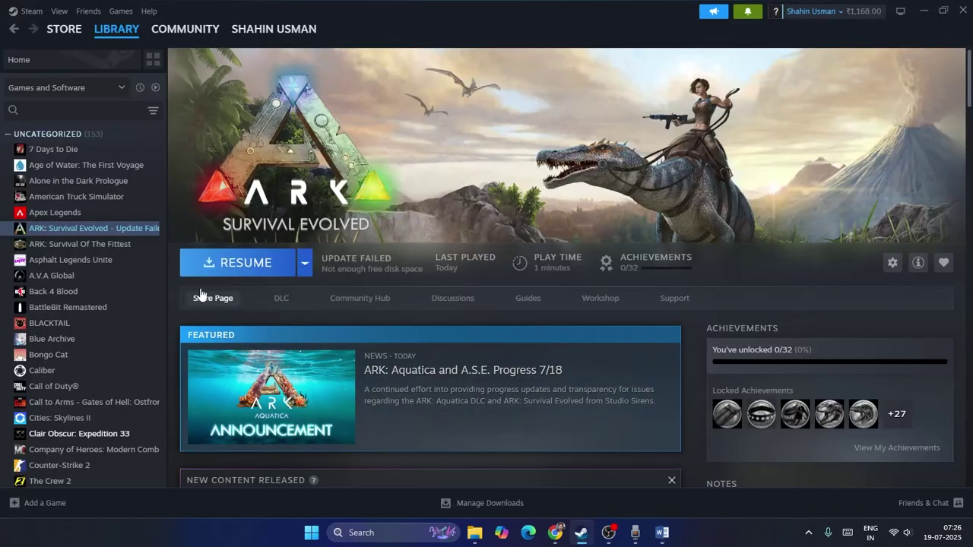
# Step: Run Uninstall_BattlEye as administrator again and close the BattlEye folder window
pyautogui.click(474, 533)
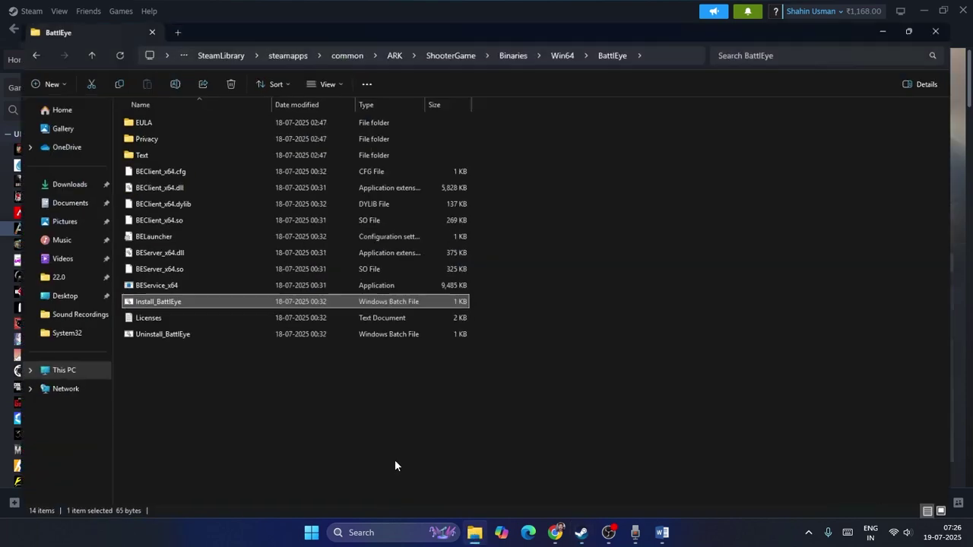
pyautogui.click(149, 326)
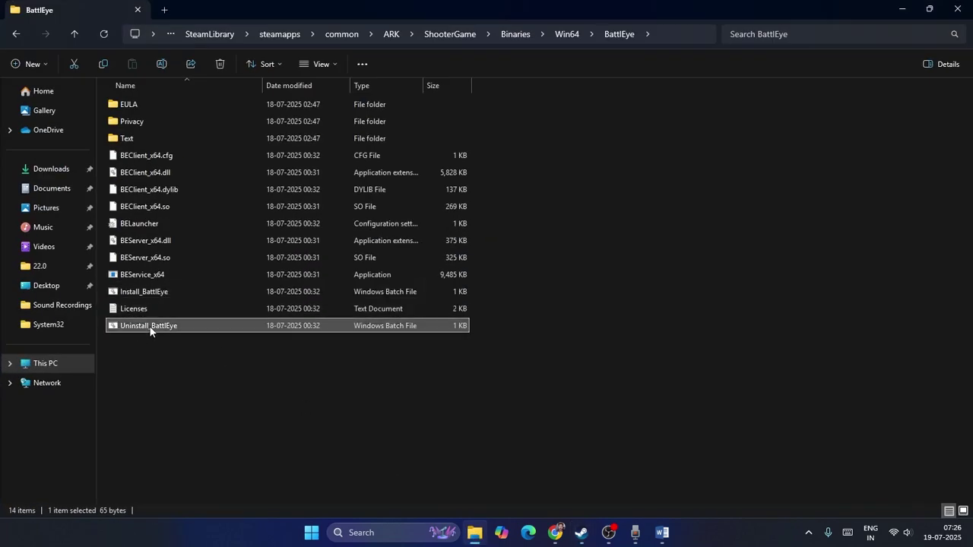
pyautogui.rightClick(149, 330)
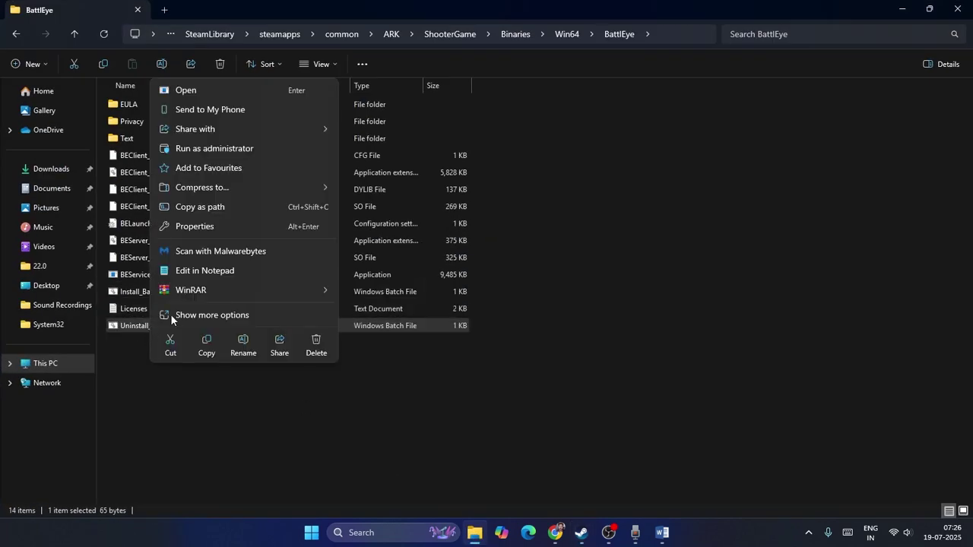
pyautogui.click(218, 147)
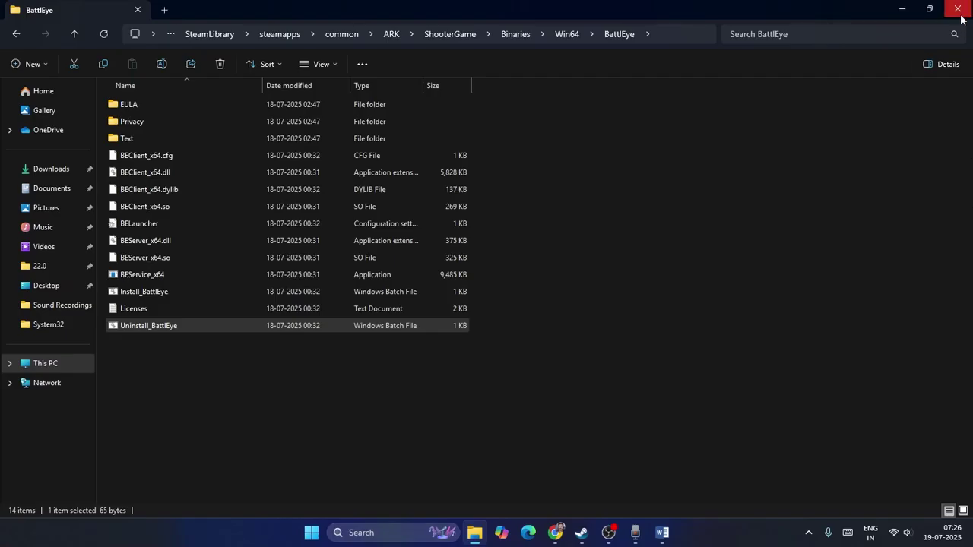
pyautogui.click(959, 14)
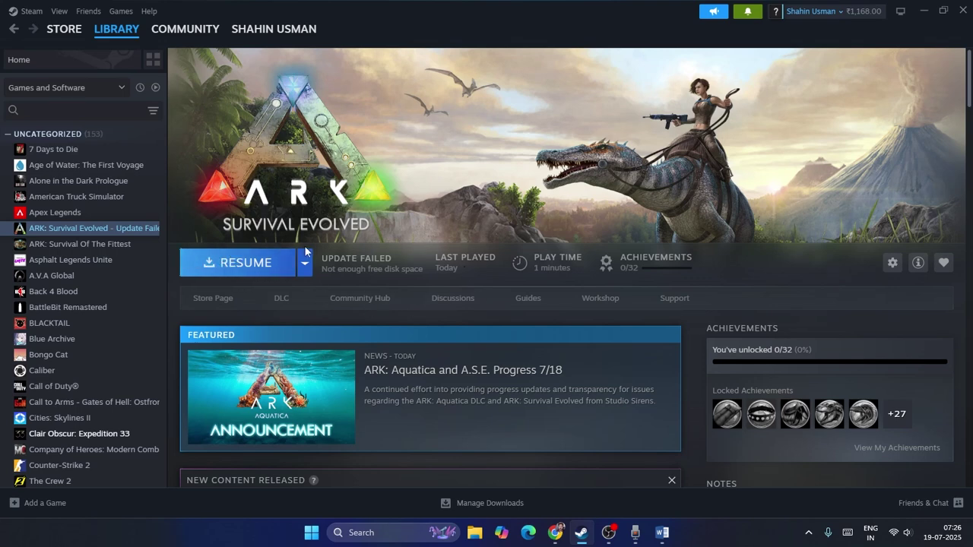
# Step: Read Step 6 in Word on allowing ARK's executables through Windows Security
pyautogui.click(662, 532)
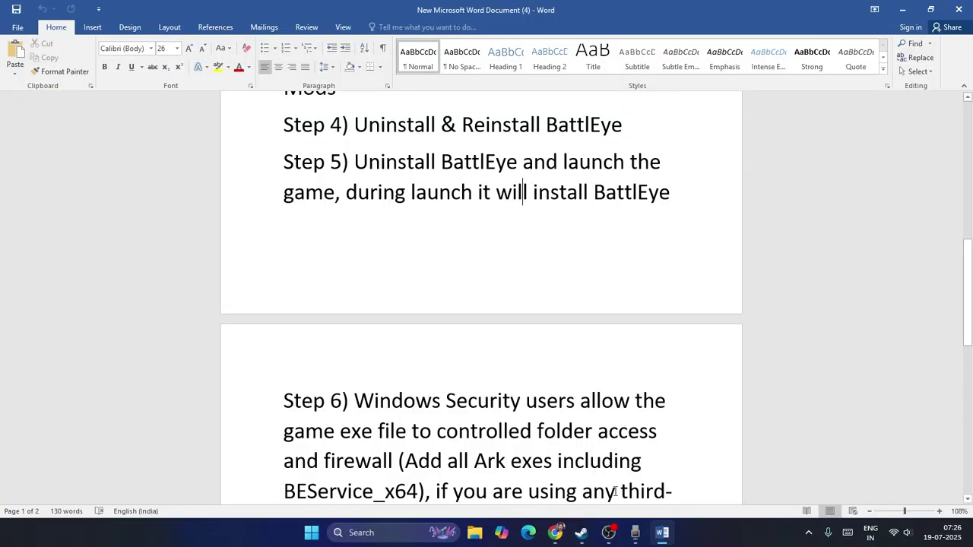
pyautogui.scroll(-5, 504, 214)
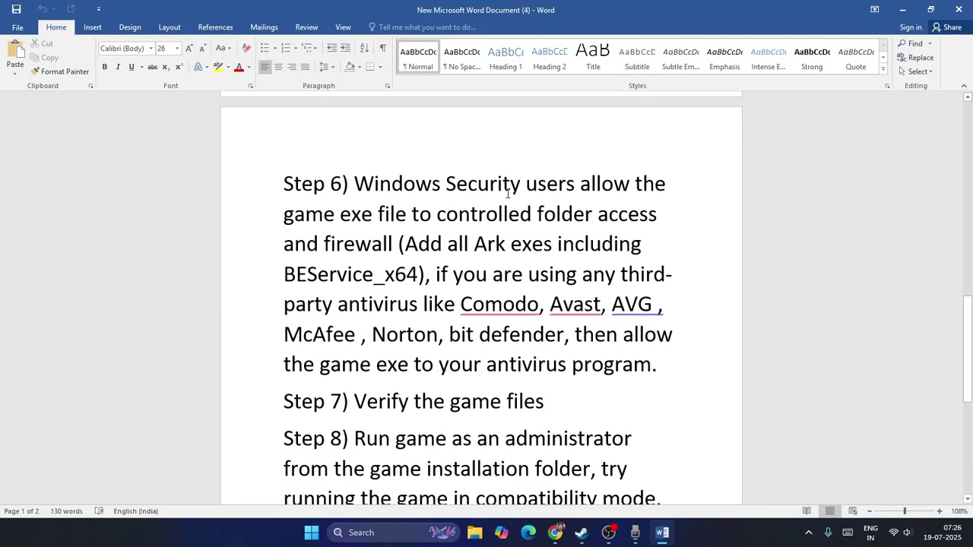
pyautogui.moveTo(356, 184); pyautogui.dragTo(669, 183)
# Step: Open Control Panel via Windows search and go to Windows Defender Firewall's allowed apps list
pyautogui.click(682, 233)
pyautogui.click(384, 540)
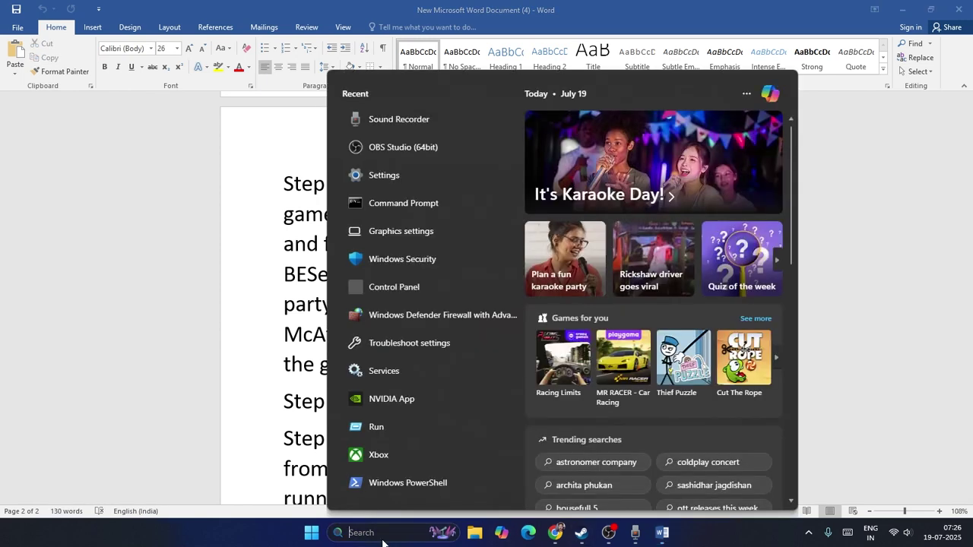
pyautogui.write('control')
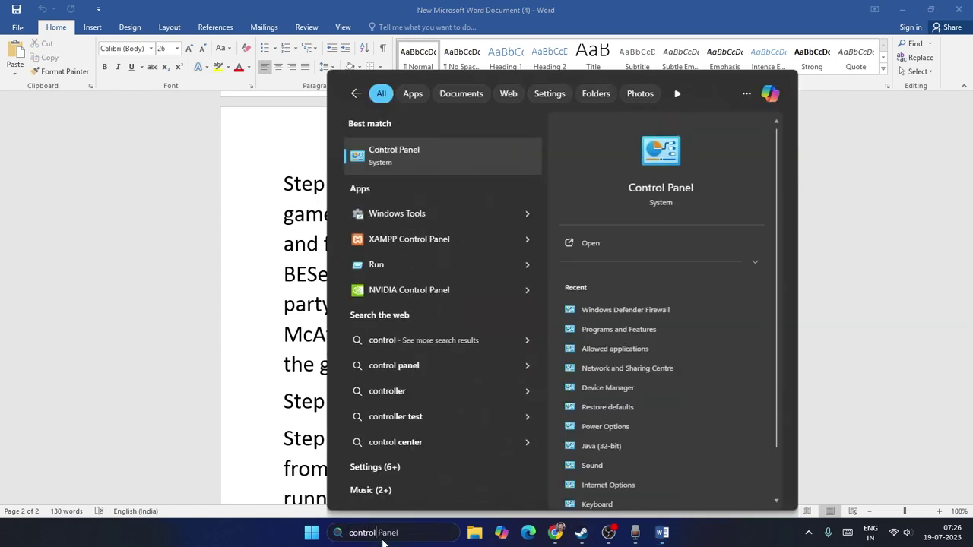
pyautogui.click(449, 155)
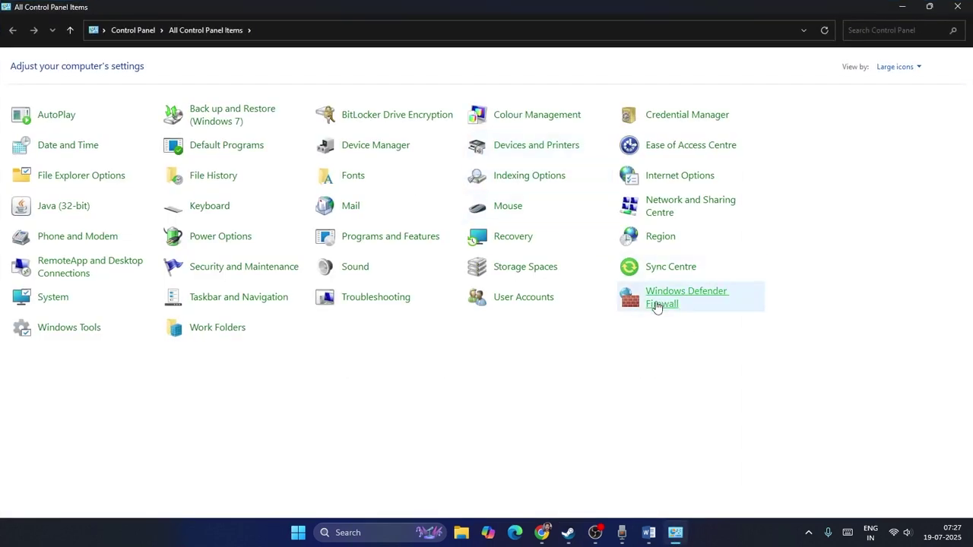
pyautogui.click(658, 304)
pyautogui.click(29, 89)
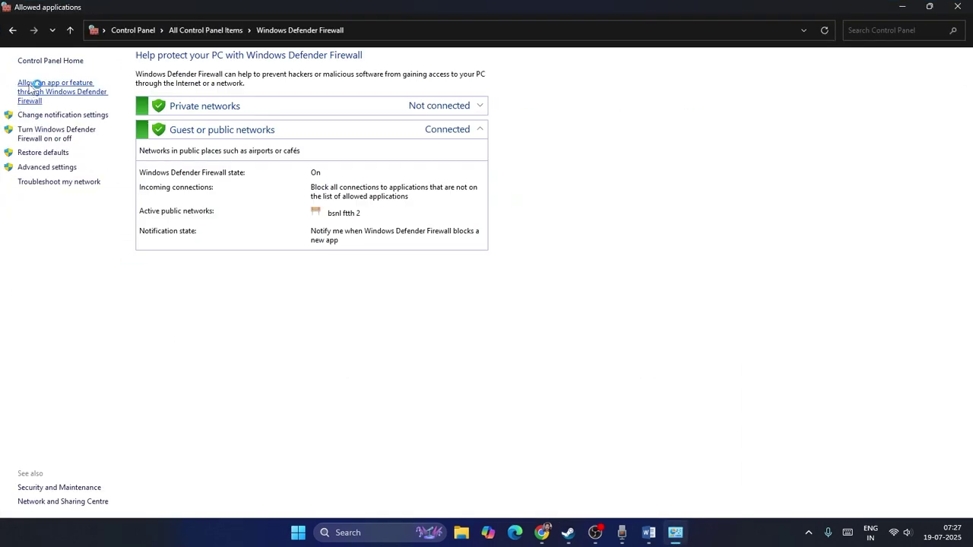
# Step: Unlock the allowed apps list with Change settings and begin Allow another app
pyautogui.scroll(-2, 468, 194)
pyautogui.scroll(-4, 468, 194)
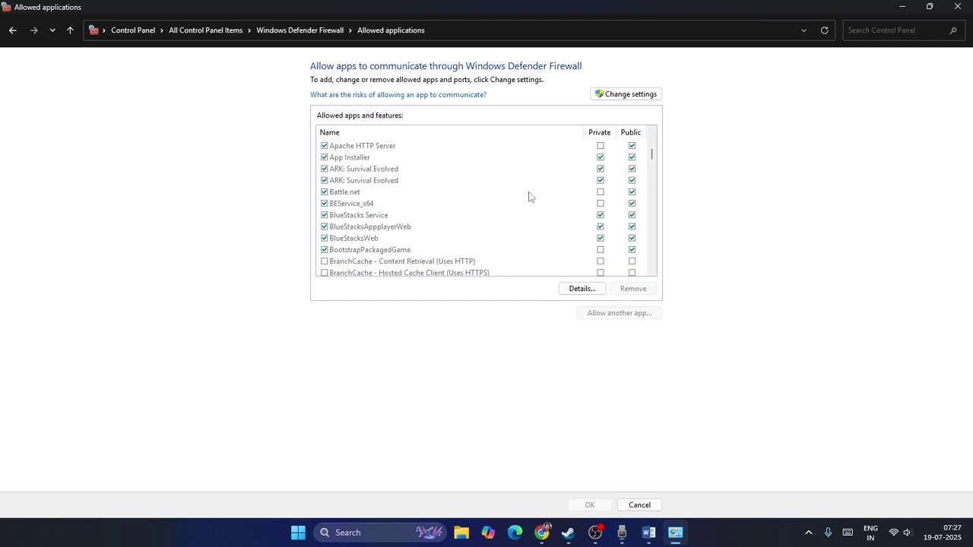
pyautogui.click(629, 95)
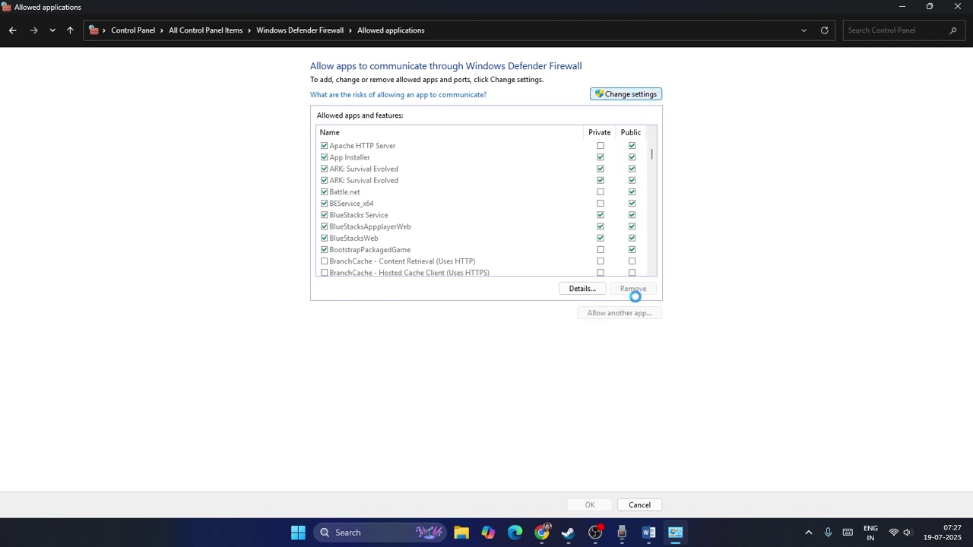
pyautogui.click(640, 313)
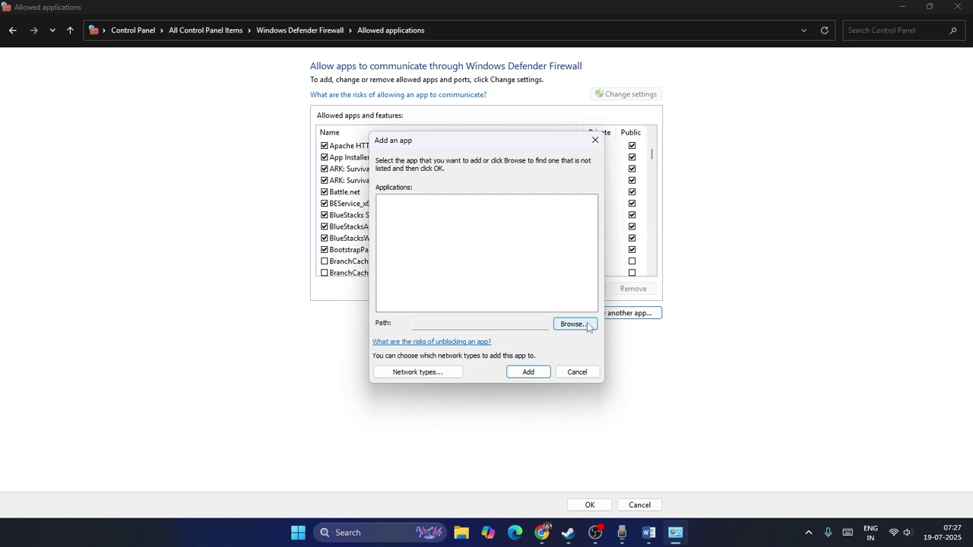
# Step: Browse to D:\SteamLibrary\steamapps\ARK\ShooterGame\Binaries\Win64 in the Add an app dialog
pyautogui.click(590, 325)
pyautogui.scroll(-2, 429, 327)
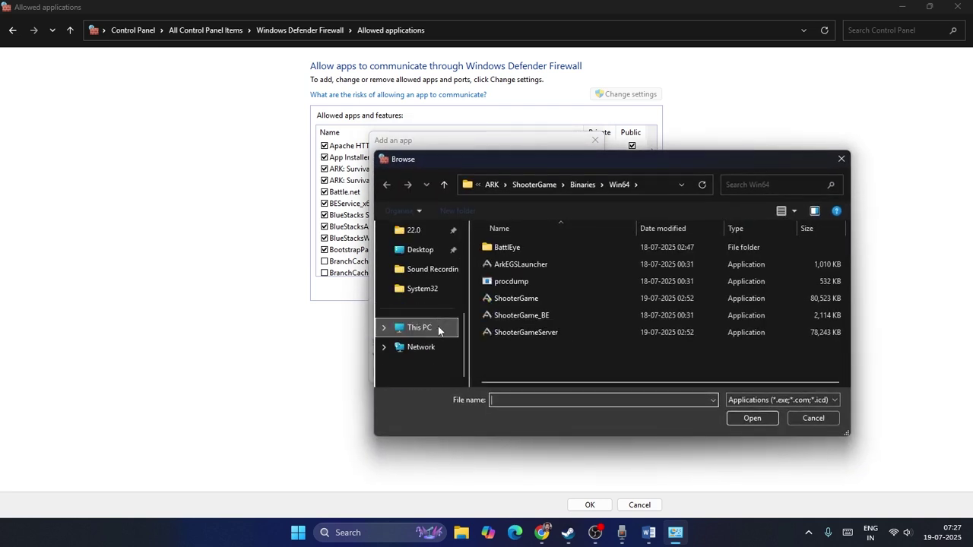
pyautogui.click(438, 326)
pyautogui.doubleClick(721, 252)
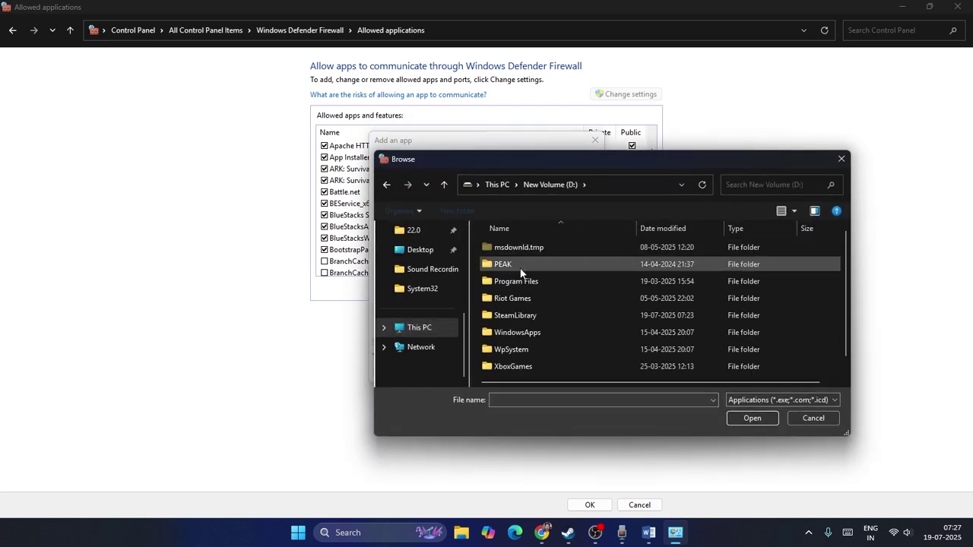
pyautogui.doubleClick(514, 315)
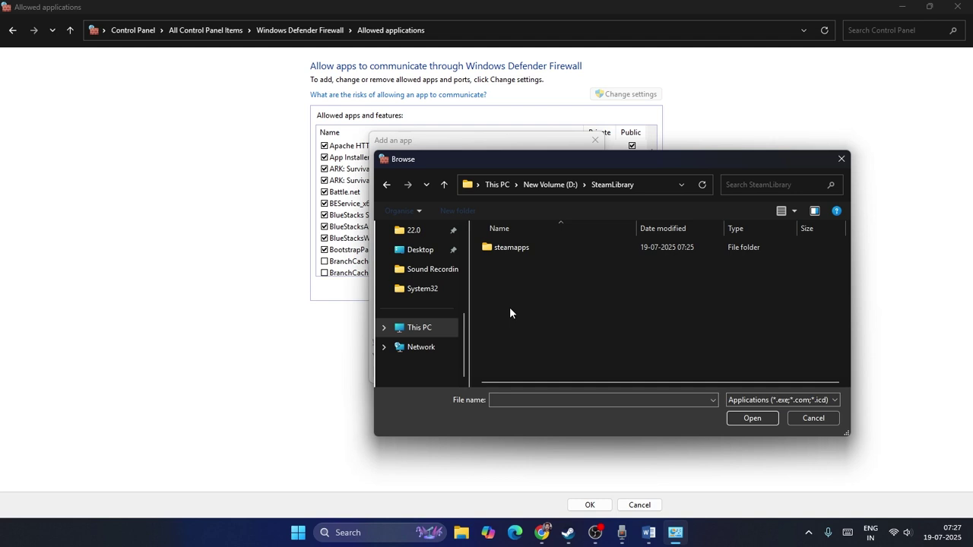
pyautogui.doubleClick(513, 249)
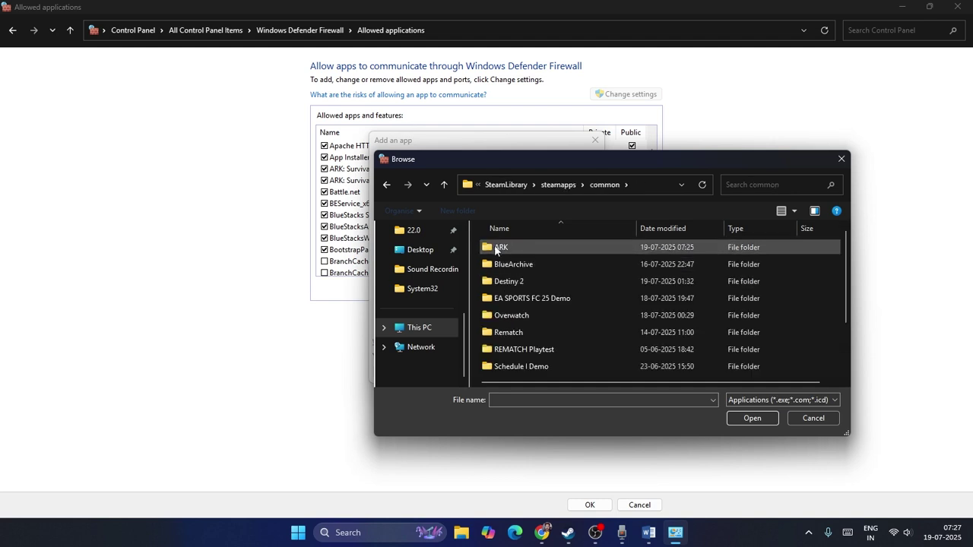
pyautogui.doubleClick(501, 247)
pyautogui.doubleClick(499, 266)
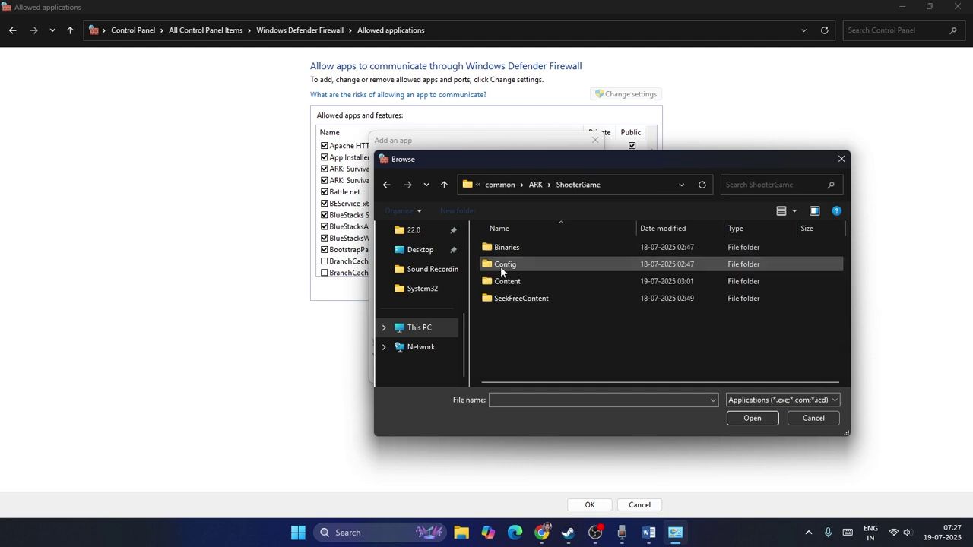
pyautogui.doubleClick(504, 248)
pyautogui.doubleClick(505, 248)
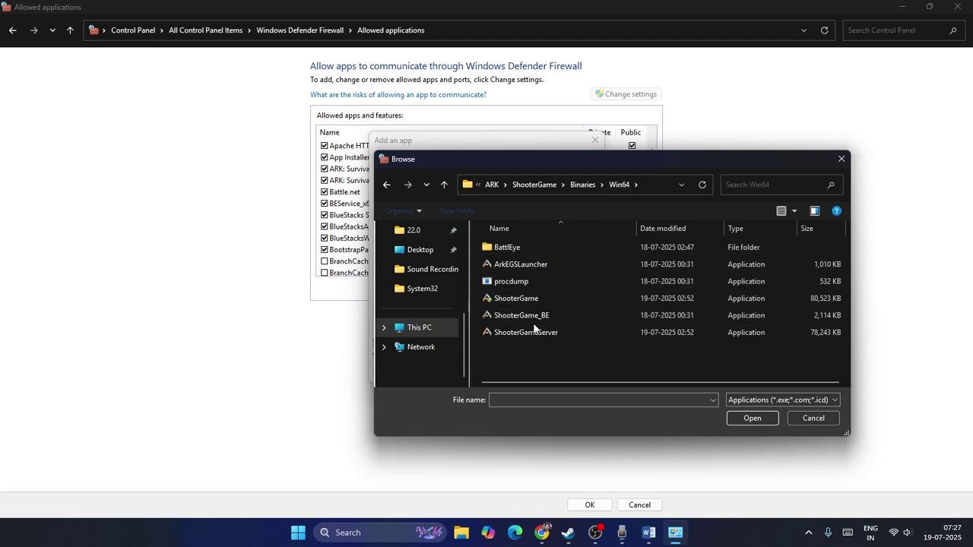
# Step: Add ShooterGame_BE as the BattlEye Launcher exception, dismissing the already-listed warning
pyautogui.click(491, 314)
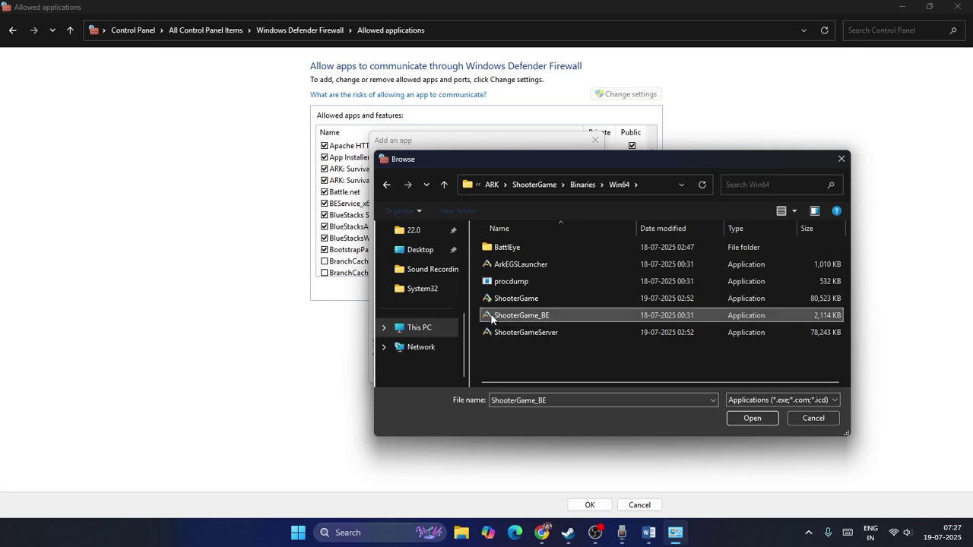
pyautogui.click(749, 417)
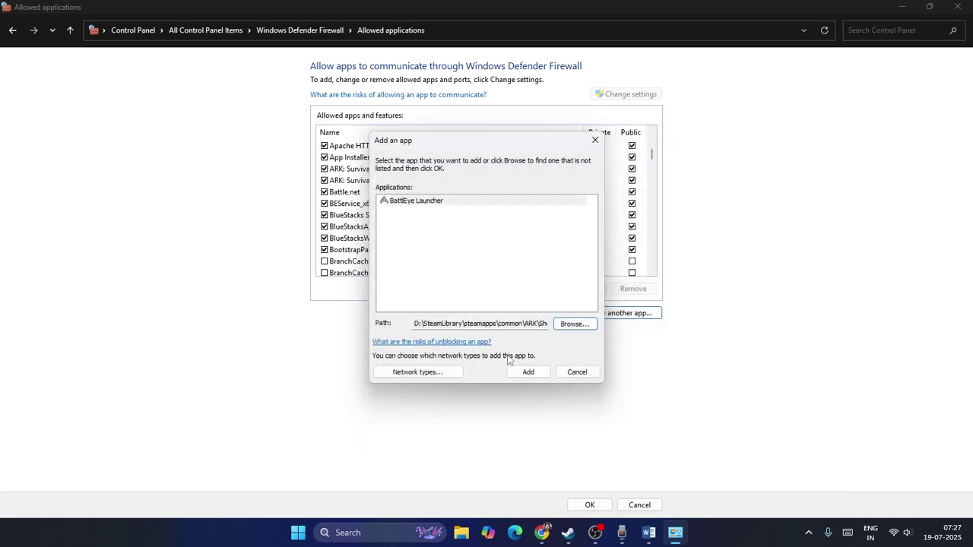
pyautogui.click(532, 375)
pyautogui.click(569, 309)
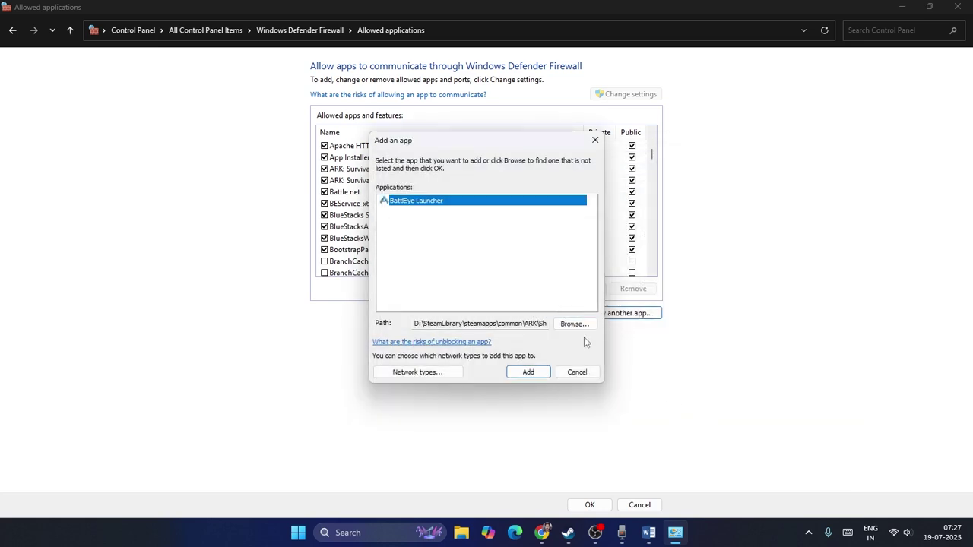
# Step: Add BEService_x64 from the BattlEye folder as a firewall exception
pyautogui.click(573, 323)
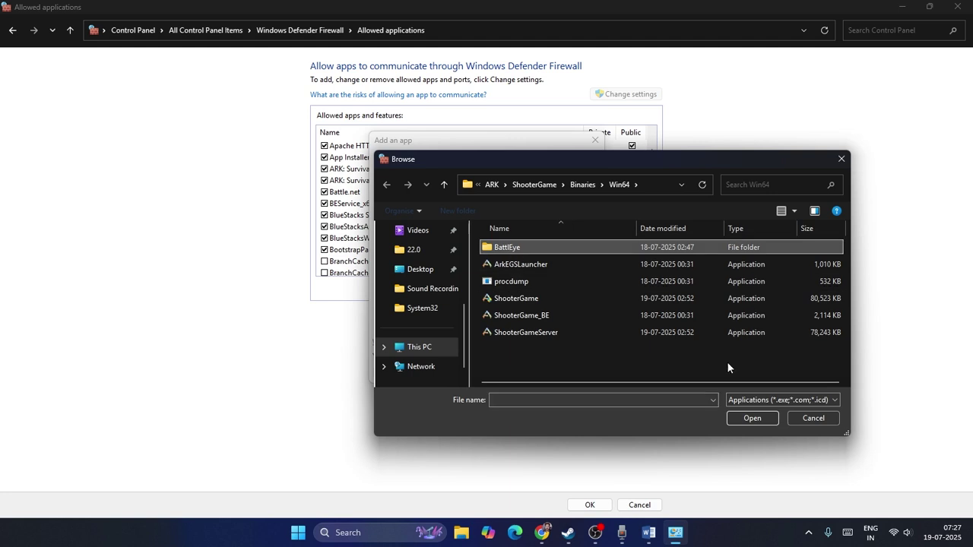
pyautogui.click(756, 423)
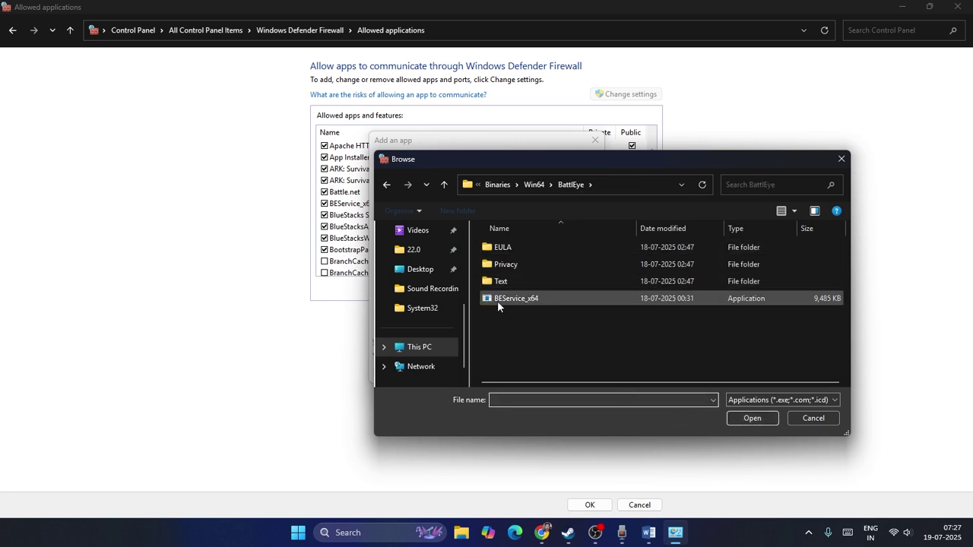
pyautogui.click(512, 299)
pyautogui.click(739, 420)
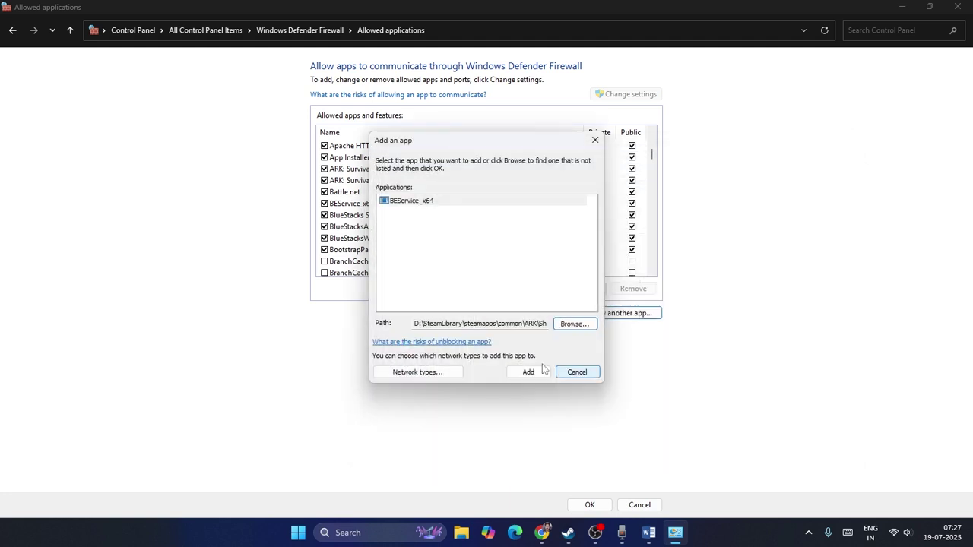
pyautogui.click(526, 373)
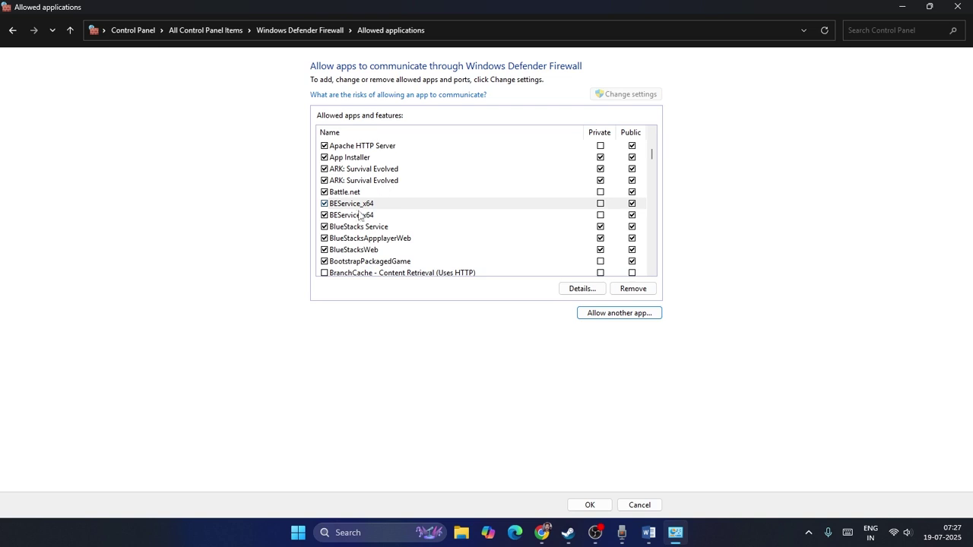
# Step: Tick Private for both BEService_x64 entries and close the allowed applications window
pyautogui.click(600, 215)
pyautogui.click(600, 203)
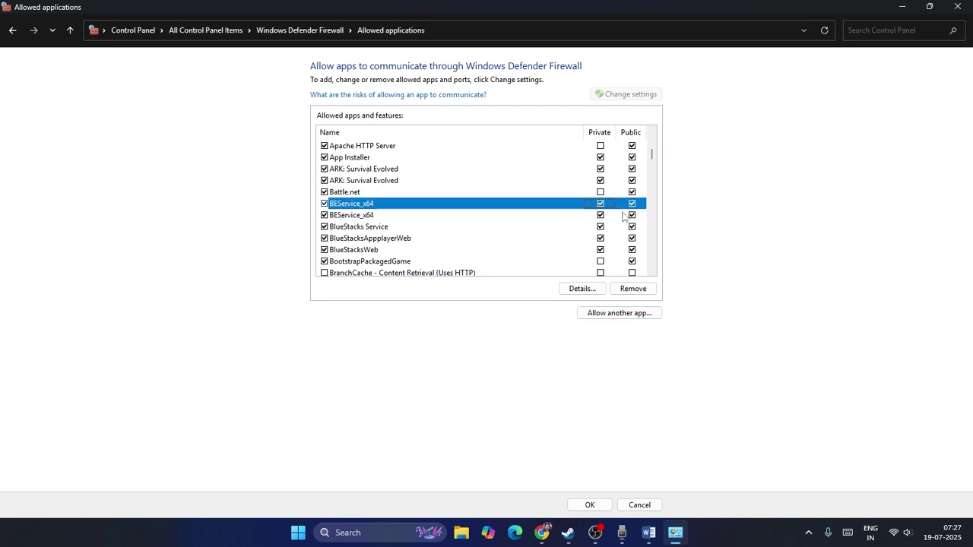
pyautogui.click(957, 7)
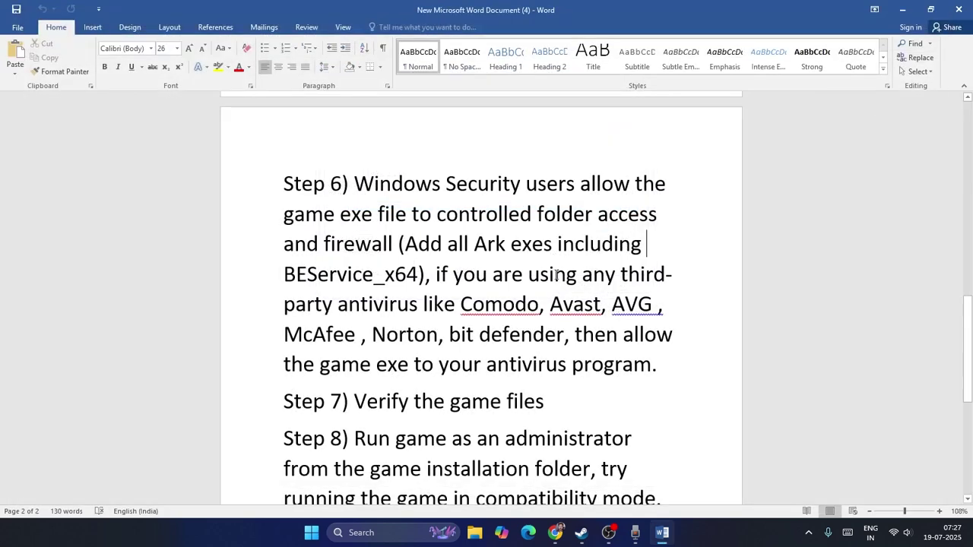
# Step: Read Step 7 on verifying game files in Word, then bring Steam back
pyautogui.scroll(-2, 631, 240)
pyautogui.scroll(-1, 632, 239)
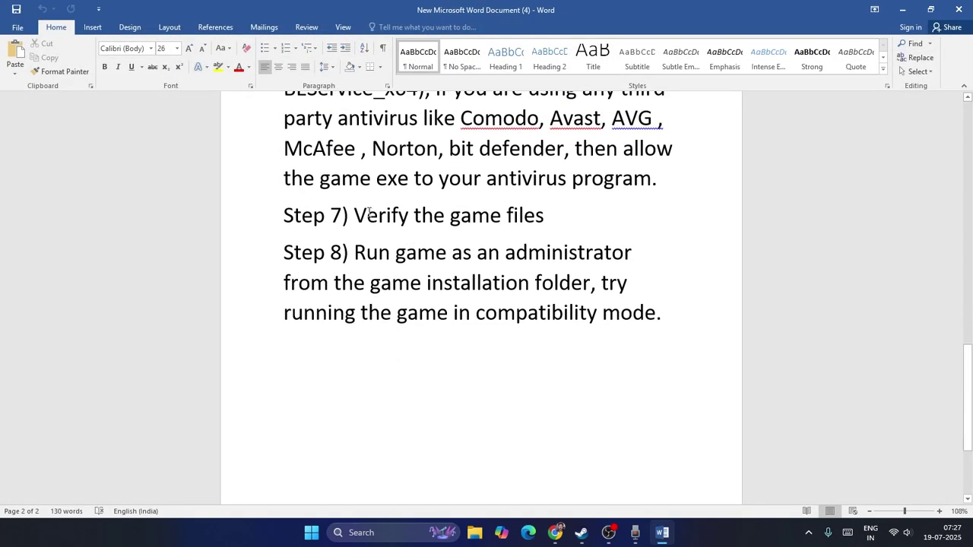
pyautogui.moveTo(358, 211); pyautogui.dragTo(547, 220)
pyautogui.click(547, 221)
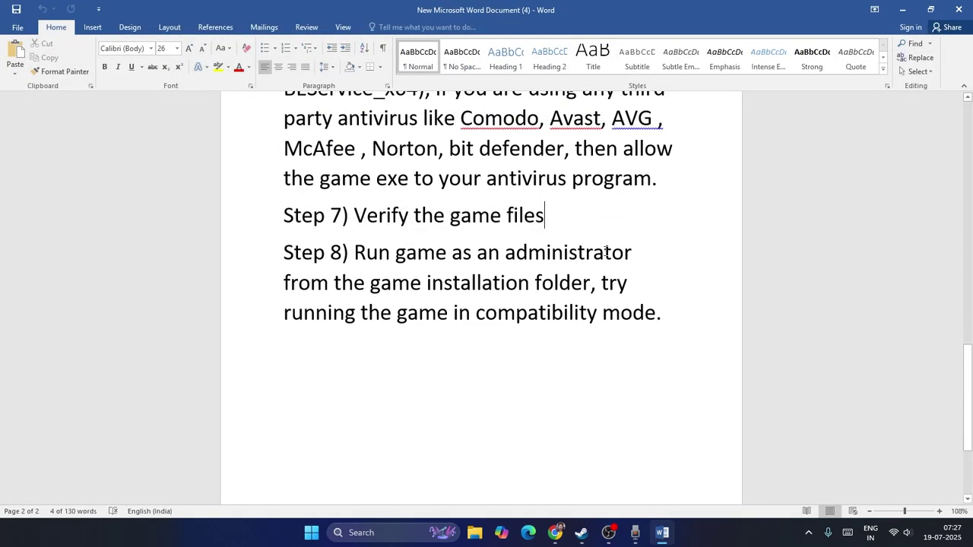
pyautogui.click(581, 532)
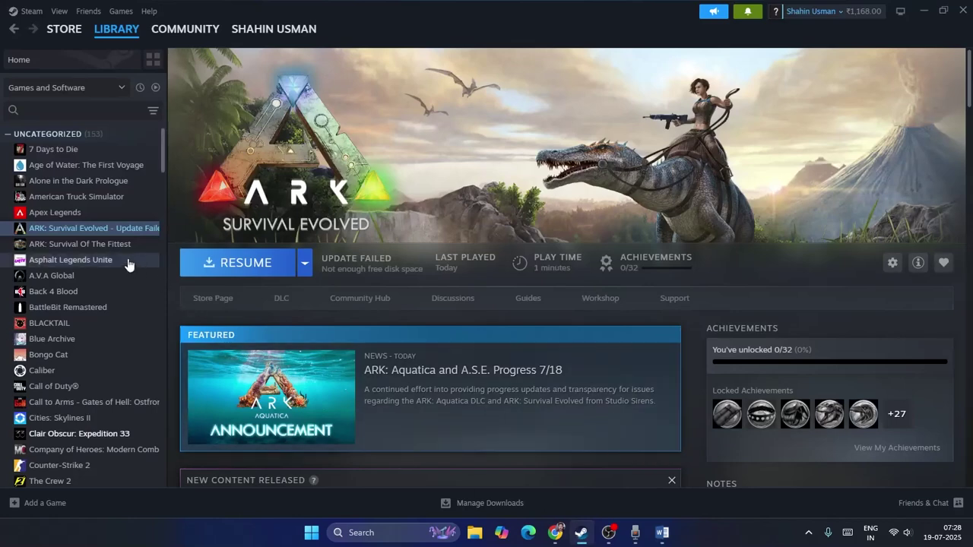
# Step: Look at ARK: Survival Evolved's Installed Files properties, then close them
pyautogui.rightClick(102, 228)
pyautogui.click(131, 317)
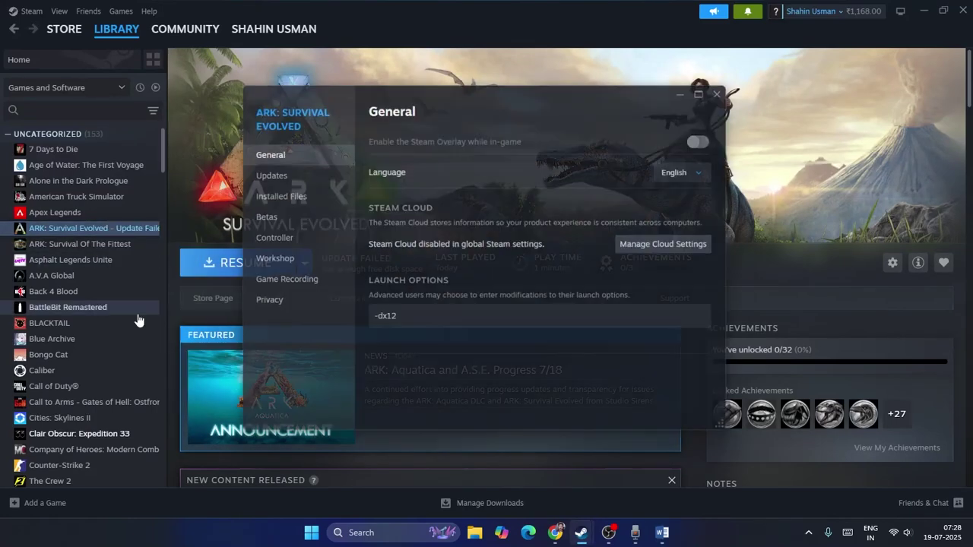
pyautogui.click(314, 195)
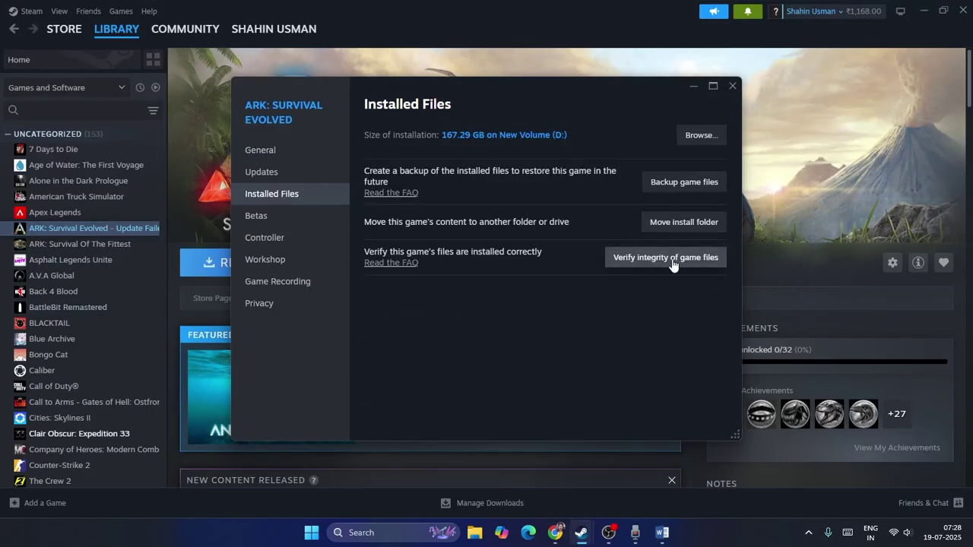
pyautogui.click(732, 86)
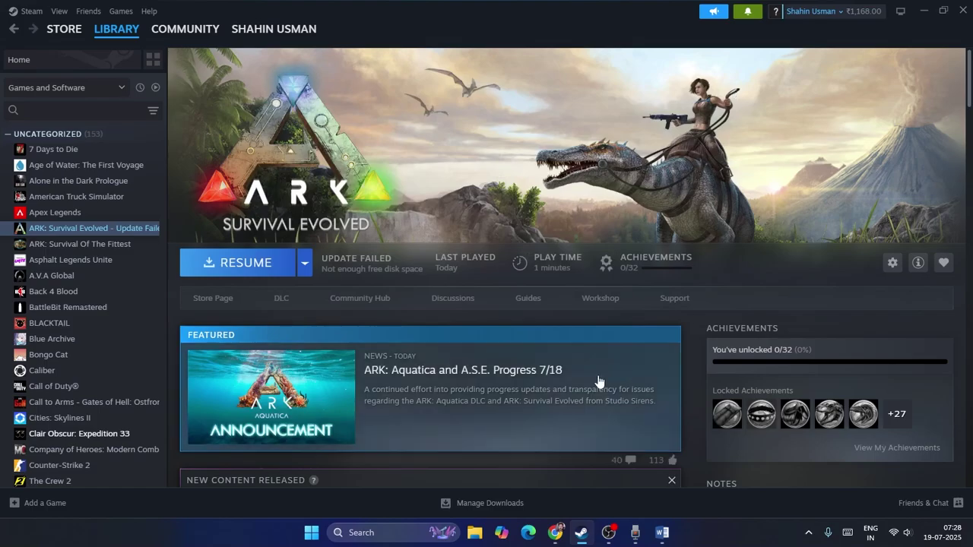
# Step: Check Step 8 in the Word notes, then return to Steam
pyautogui.click(663, 534)
pyautogui.scroll(-2, 506, 274)
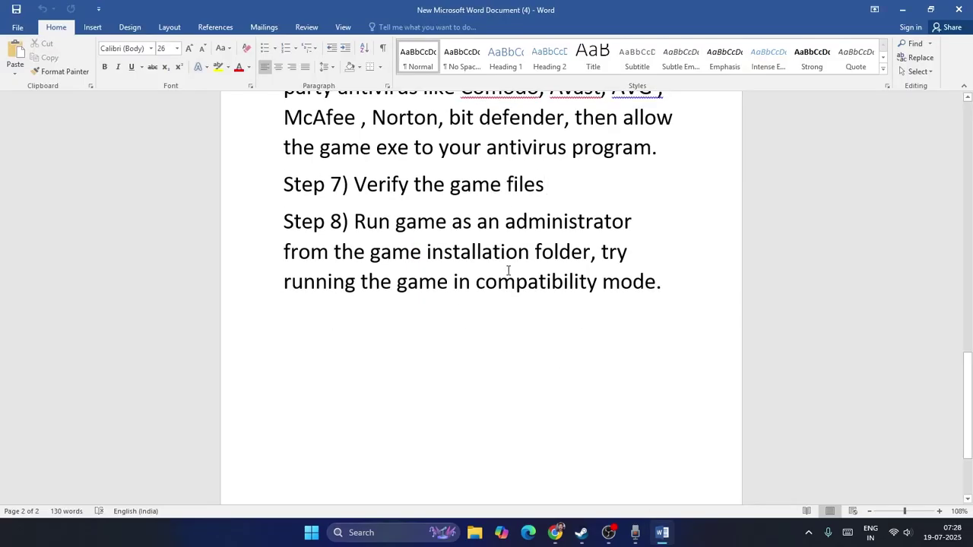
pyautogui.scroll(2, 456, 275)
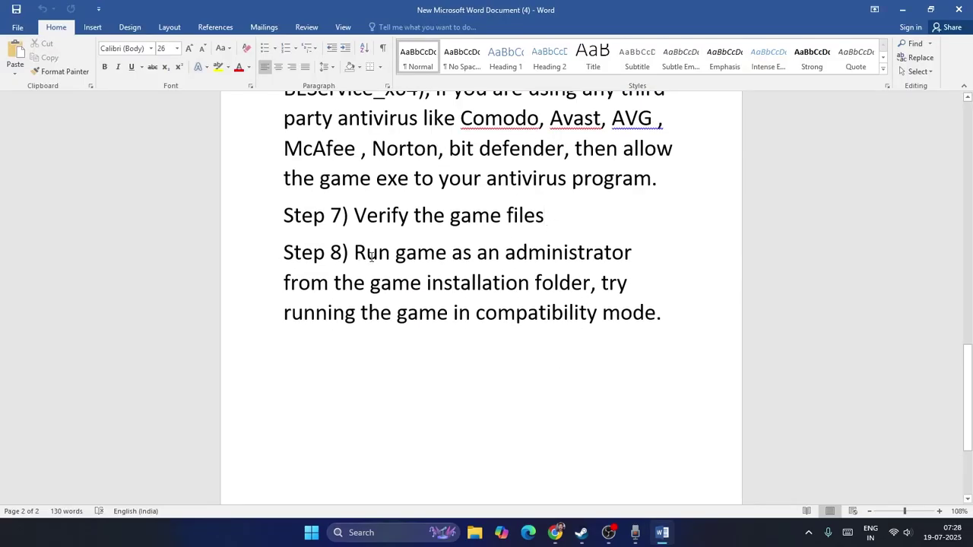
pyautogui.moveTo(371, 256); pyautogui.dragTo(663, 316)
pyautogui.click(532, 385)
pyautogui.click(582, 534)
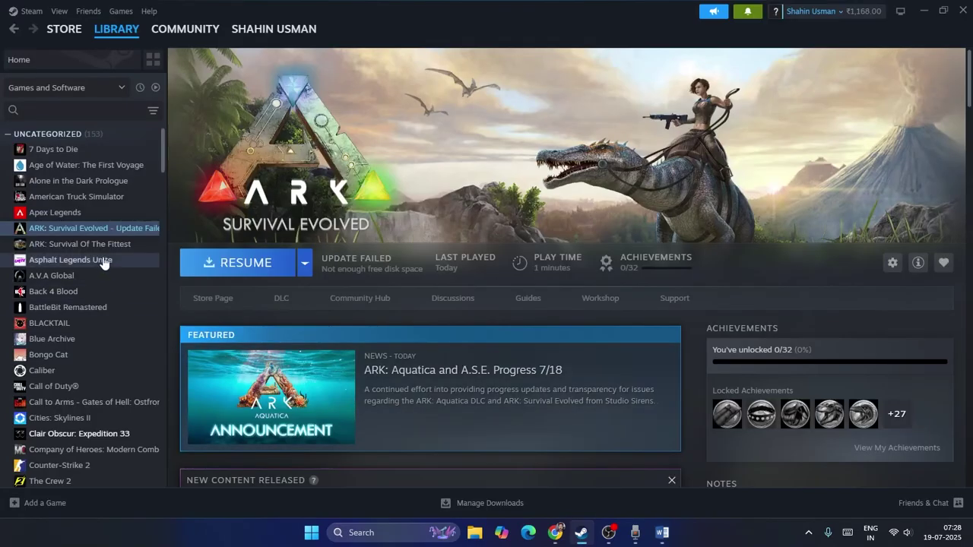
# Step: Browse ARK's installed files from Properties to open its D: install folder in File Explorer
pyautogui.rightClick(95, 233)
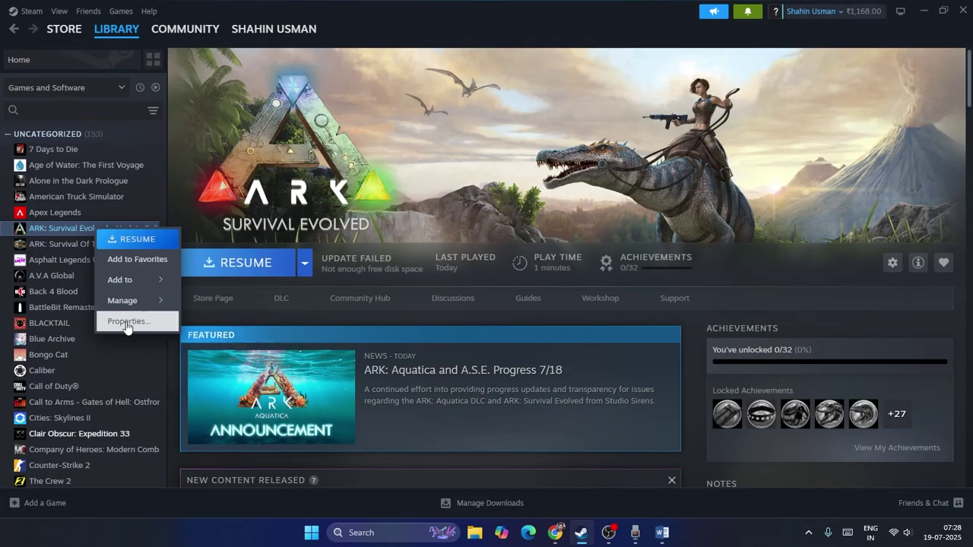
pyautogui.click(122, 319)
pyautogui.click(294, 195)
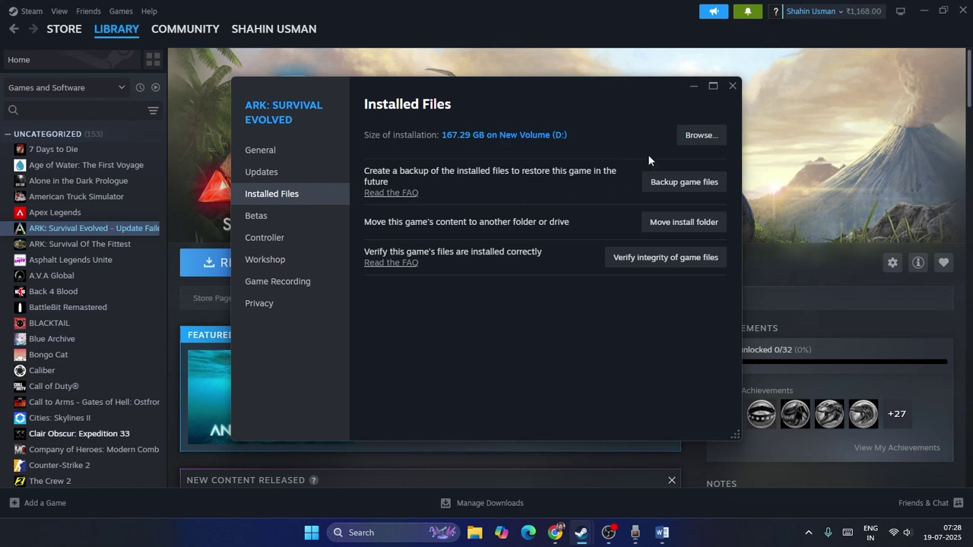
pyautogui.click(695, 135)
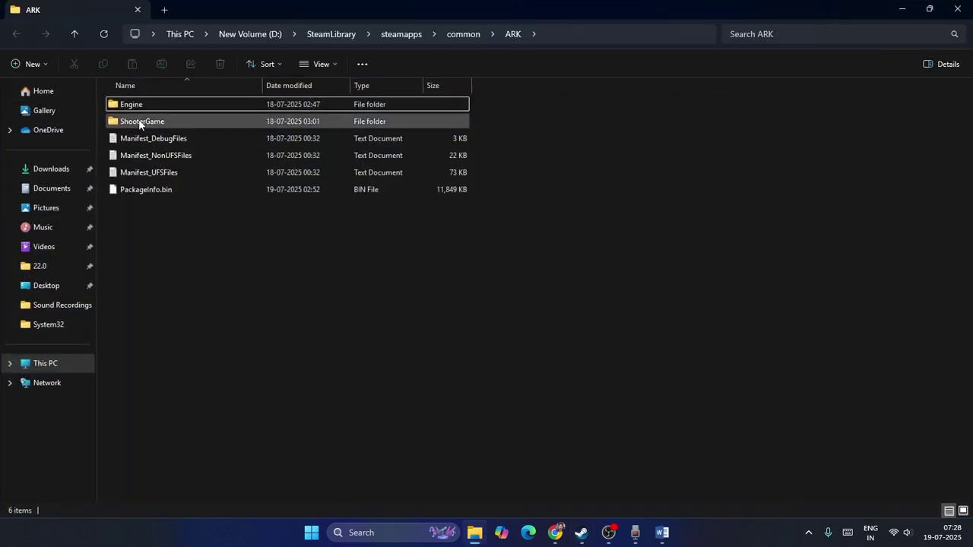
# Step: Explore ShooterGame\Binaries\Win64 and the ShooterGame Config folder, then return to the ARK folder
pyautogui.doubleClick(151, 122)
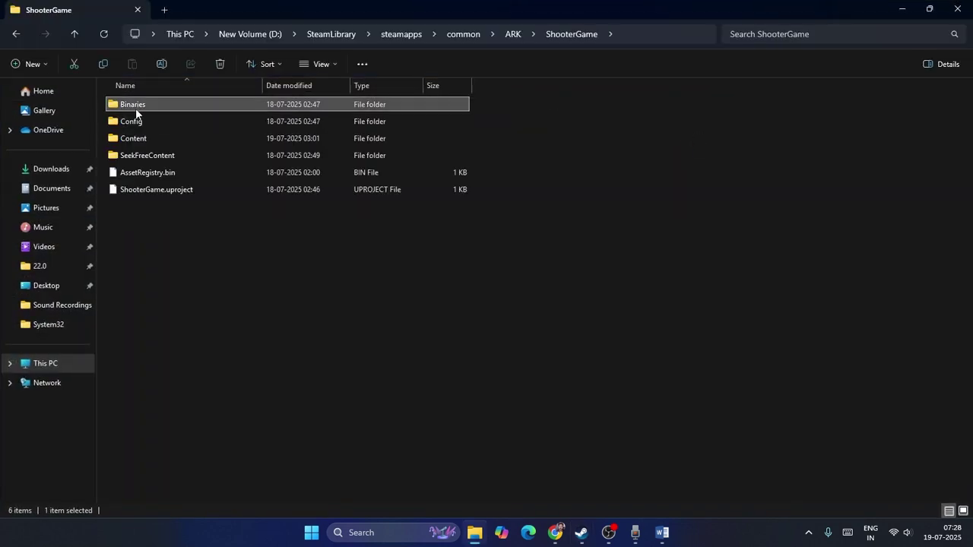
pyautogui.doubleClick(136, 108)
pyautogui.doubleClick(152, 108)
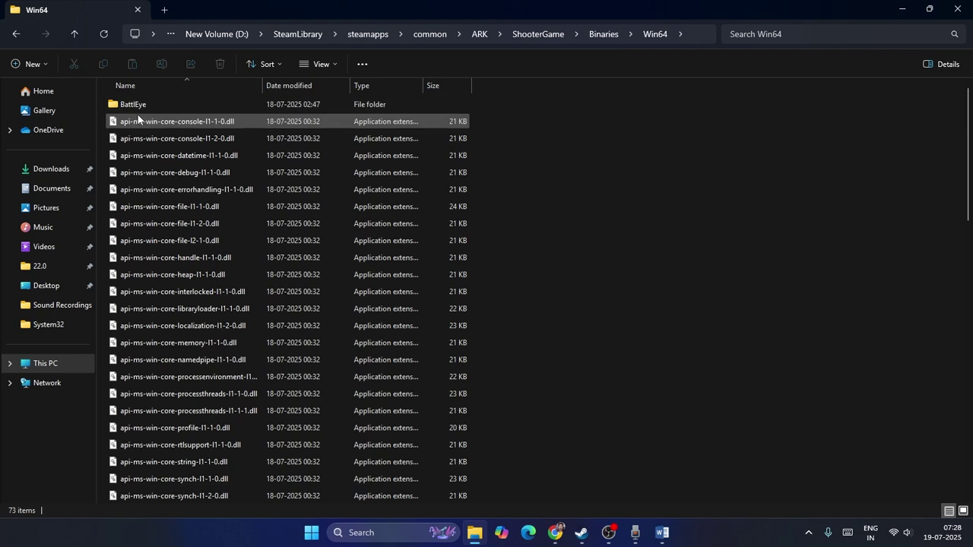
pyautogui.click(74, 34)
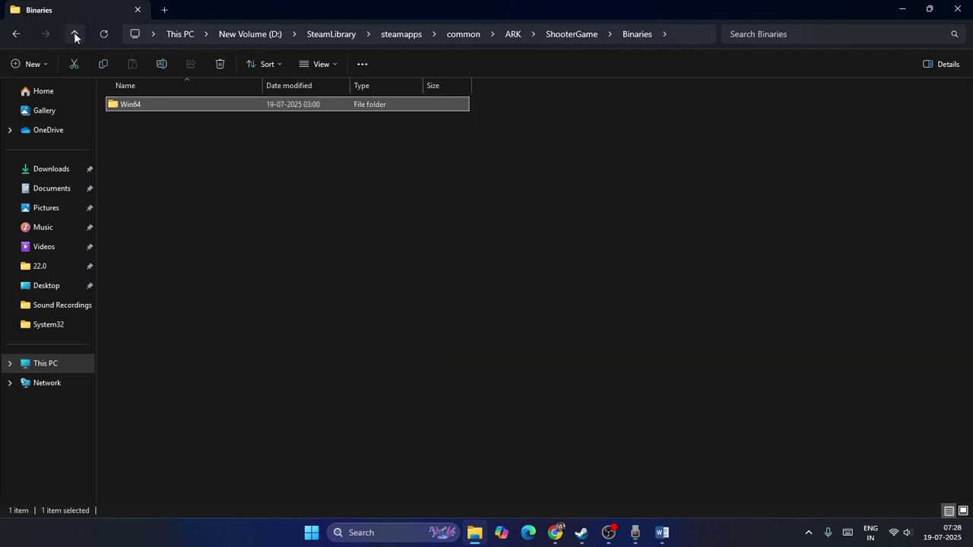
pyautogui.hotkey('alt', 'Up')
pyautogui.doubleClick(134, 122)
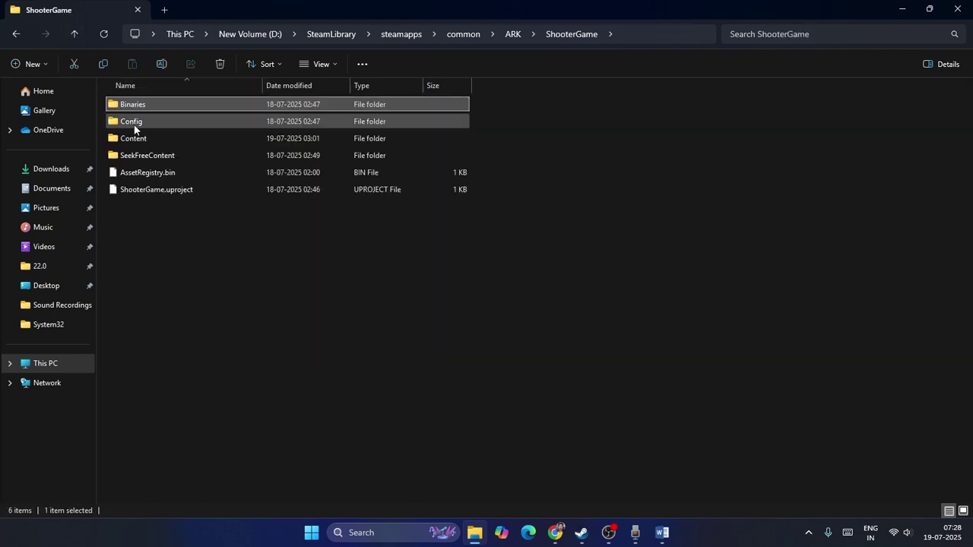
pyautogui.click(74, 34)
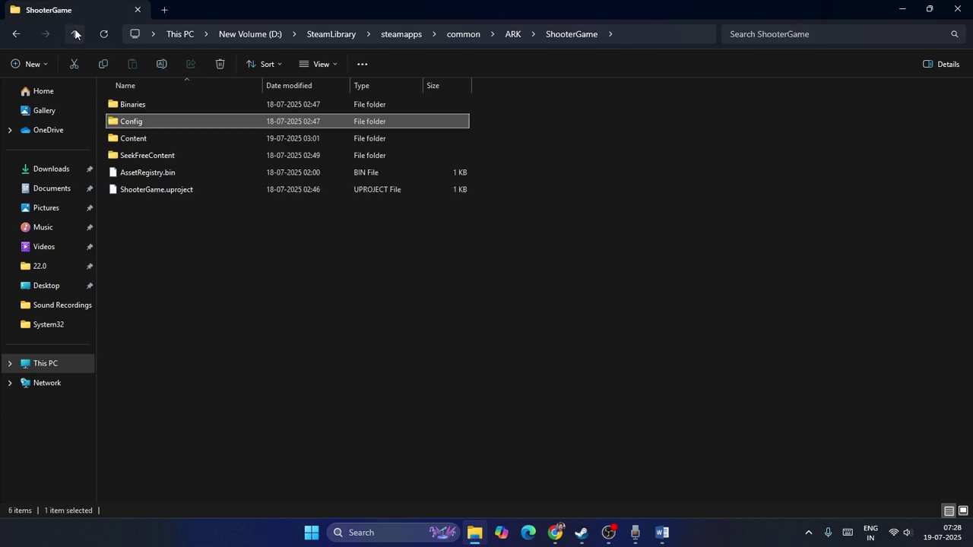
pyautogui.click(74, 33)
# Step: Check Engine\Binaries, then go to ShooterGame\Binaries\Win64 and select ArkEGSLauncher
pyautogui.doubleClick(146, 104)
pyautogui.doubleClick(148, 104)
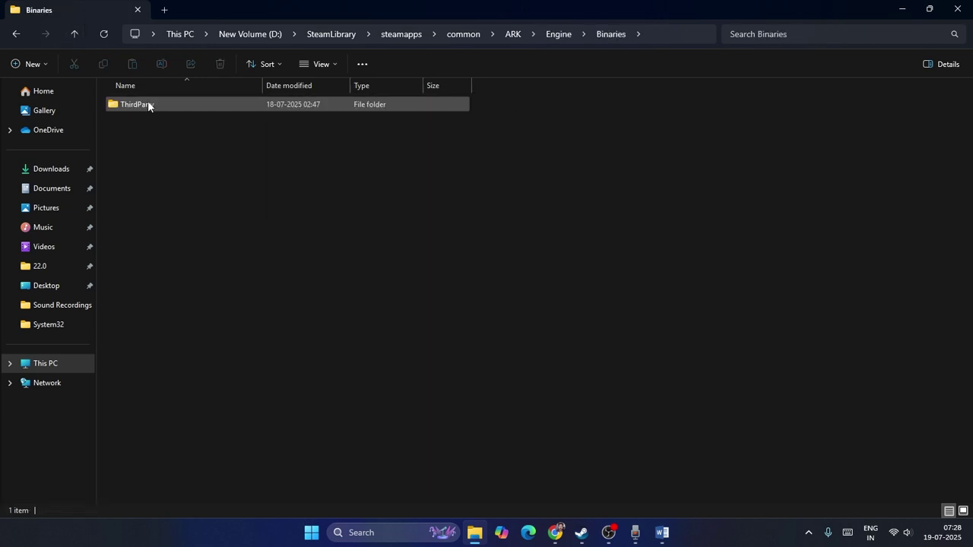
pyautogui.click(74, 33)
pyautogui.doubleClick(143, 123)
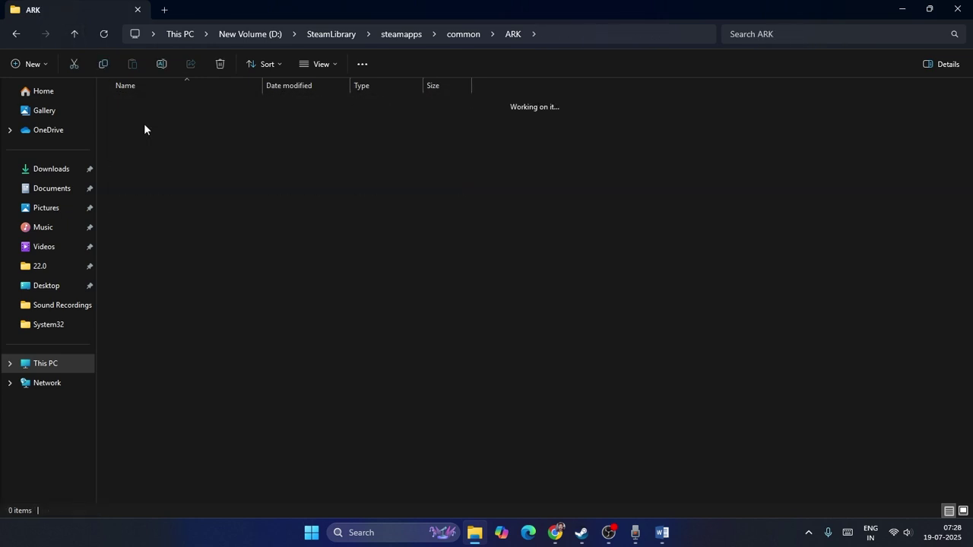
pyautogui.doubleClick(145, 101)
pyautogui.doubleClick(145, 104)
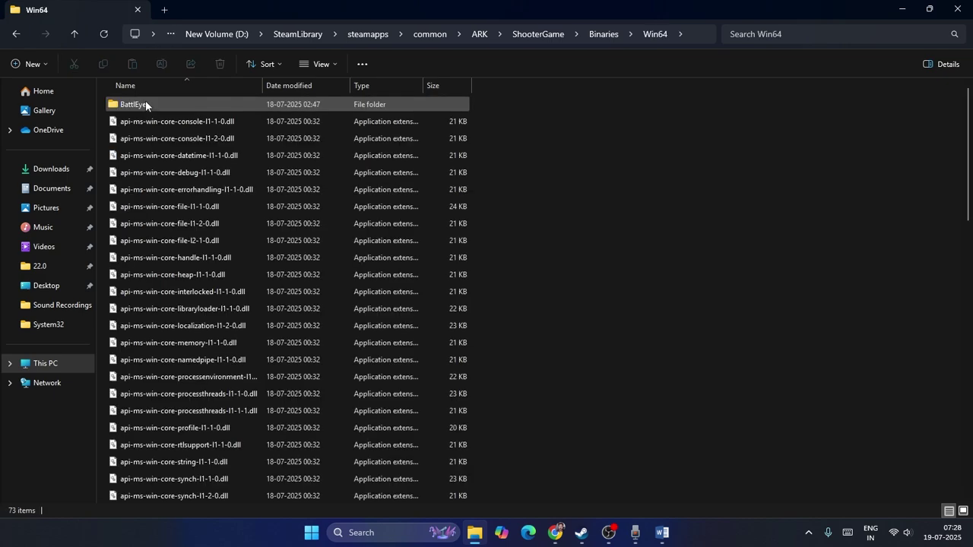
pyautogui.scroll(-8, 279, 196)
pyautogui.scroll(-5, 279, 196)
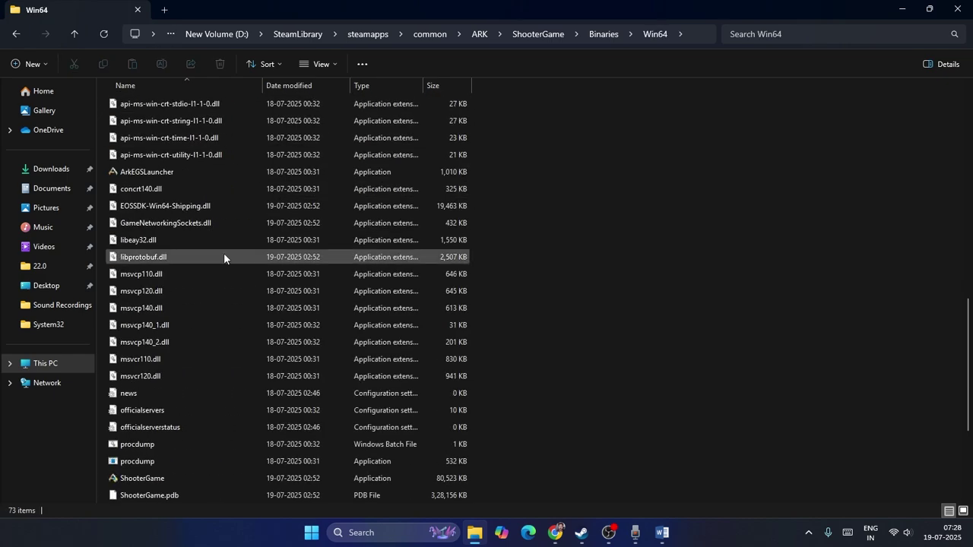
pyautogui.click(155, 175)
# Step: Set ArkEGSLauncher to Windows 8 compatibility, full-screen optimisations off, and run as administrator
pyautogui.rightClick(156, 175)
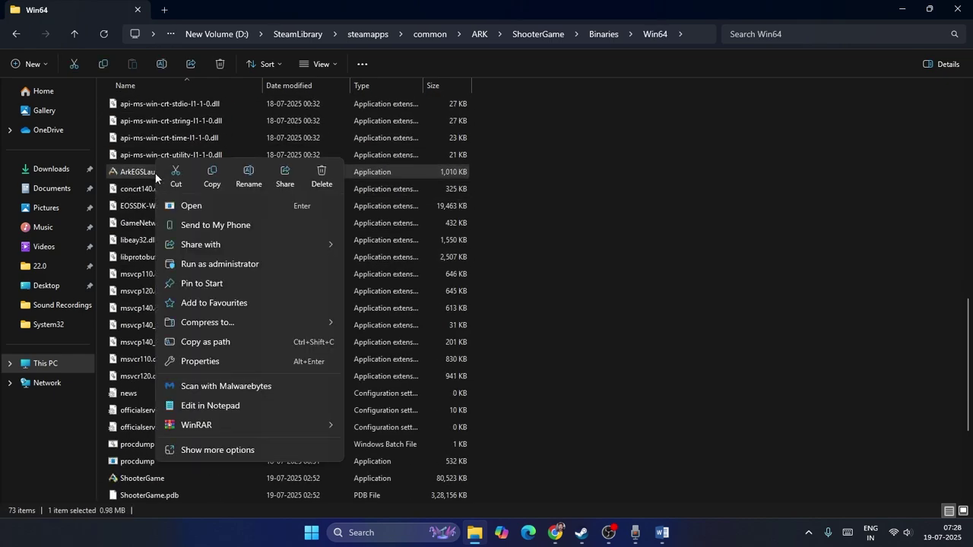
pyautogui.click(204, 456)
pyautogui.click(204, 457)
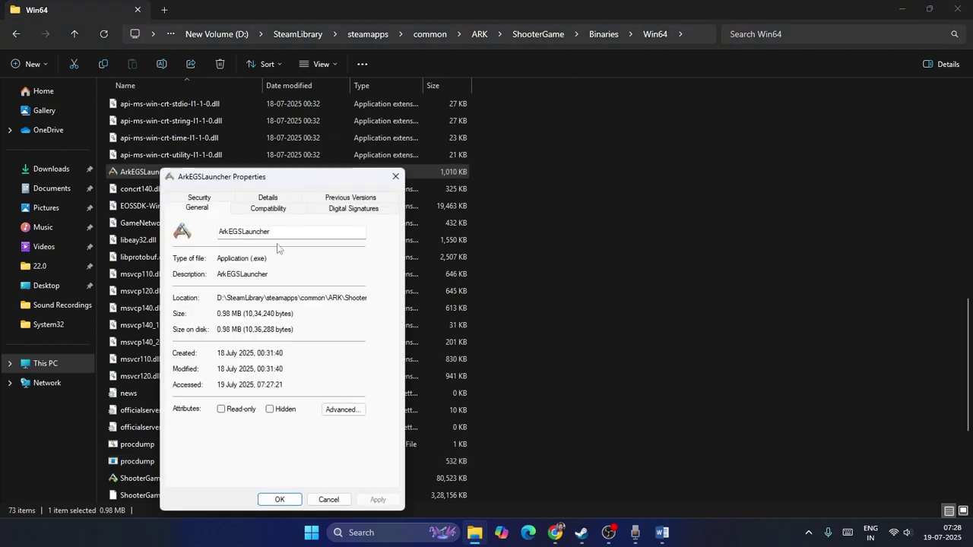
pyautogui.click(268, 208)
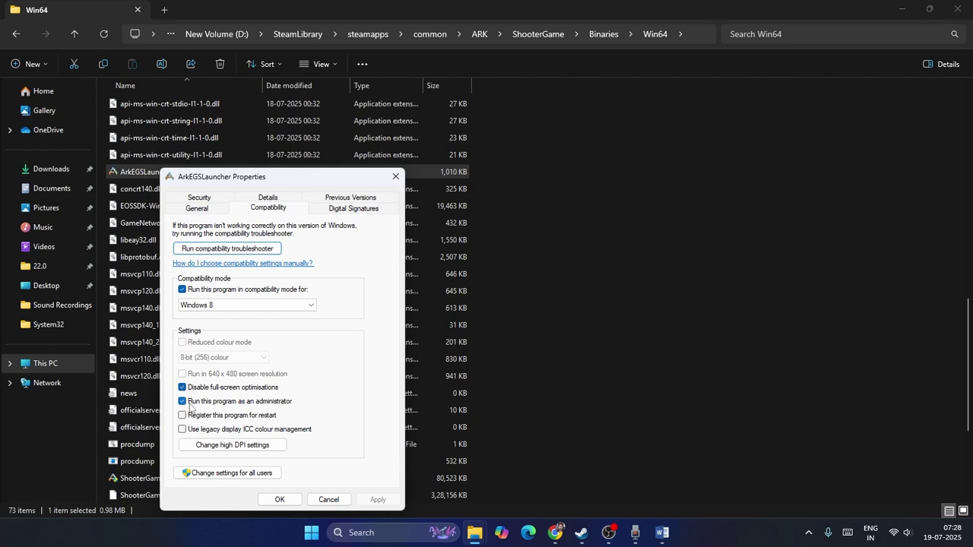
pyautogui.click(279, 499)
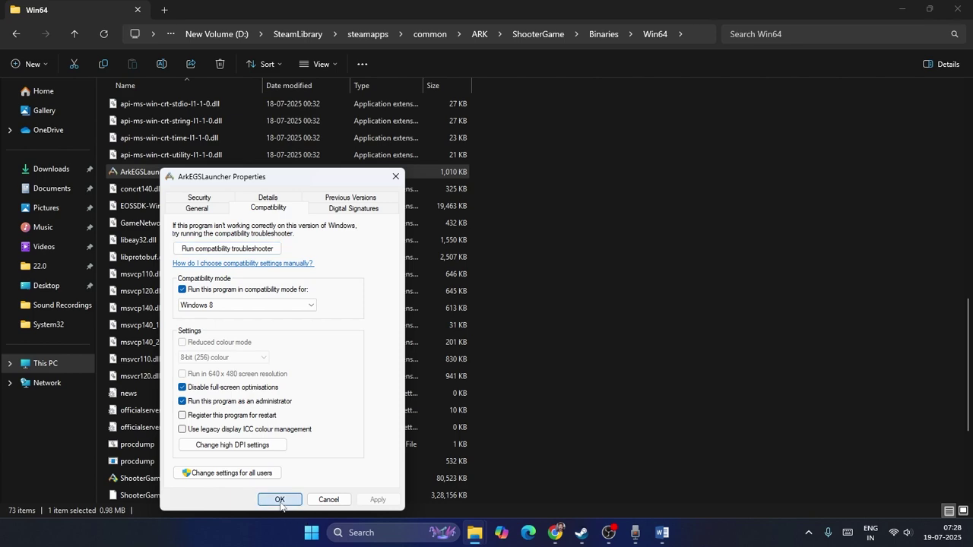
# Step: Close File Explorer and ARK's Steam properties, minimize Steam, and scroll Word back to the title
pyautogui.click(952, 15)
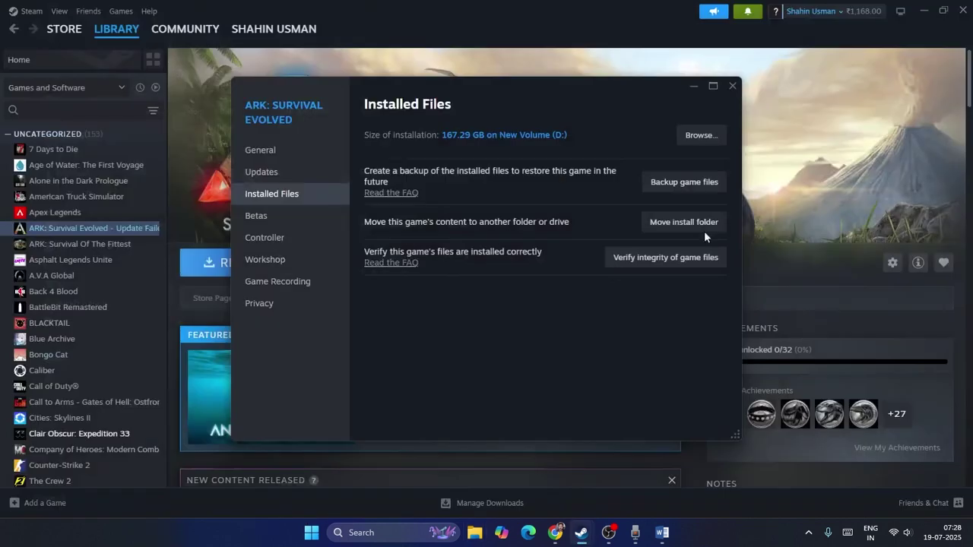
pyautogui.click(732, 86)
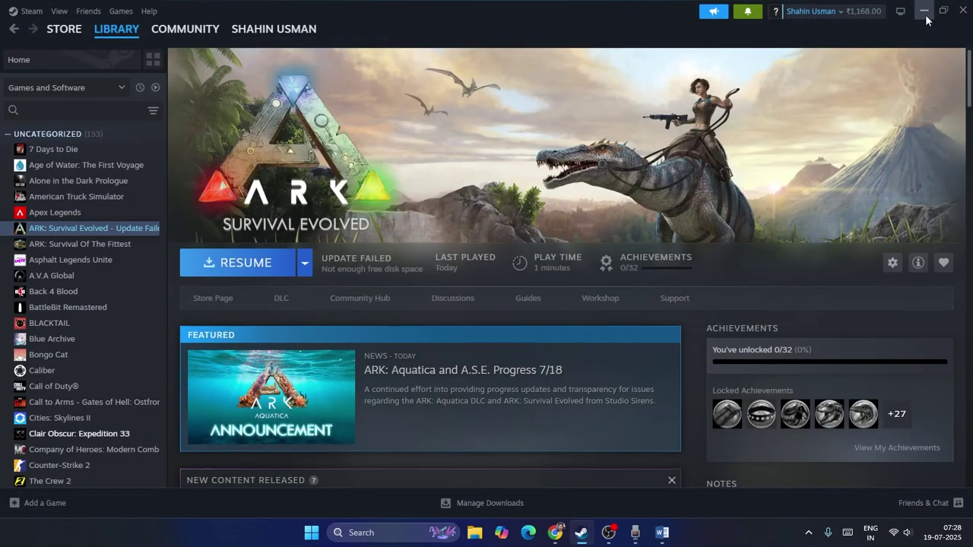
pyautogui.click(920, 12)
pyautogui.scroll(2, 642, 338)
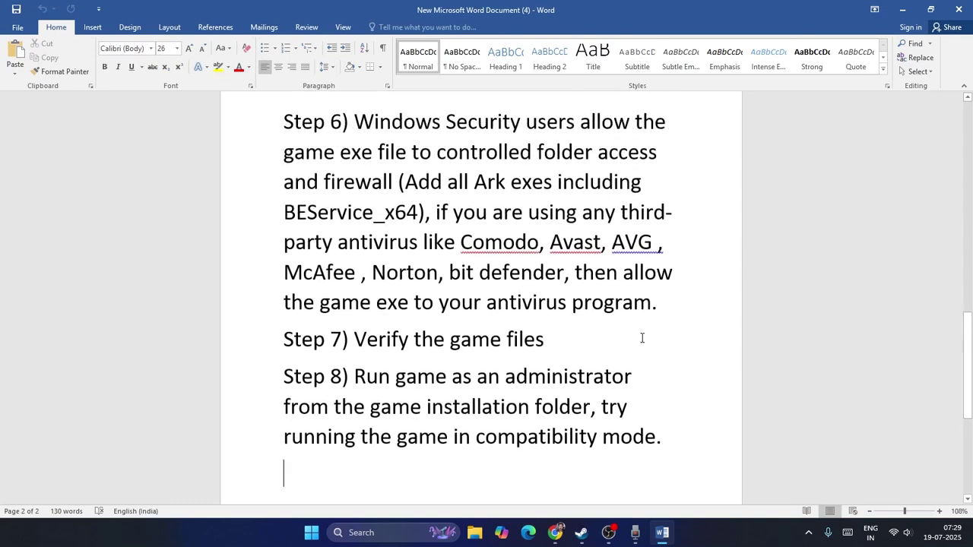
pyautogui.scroll(10, 642, 338)
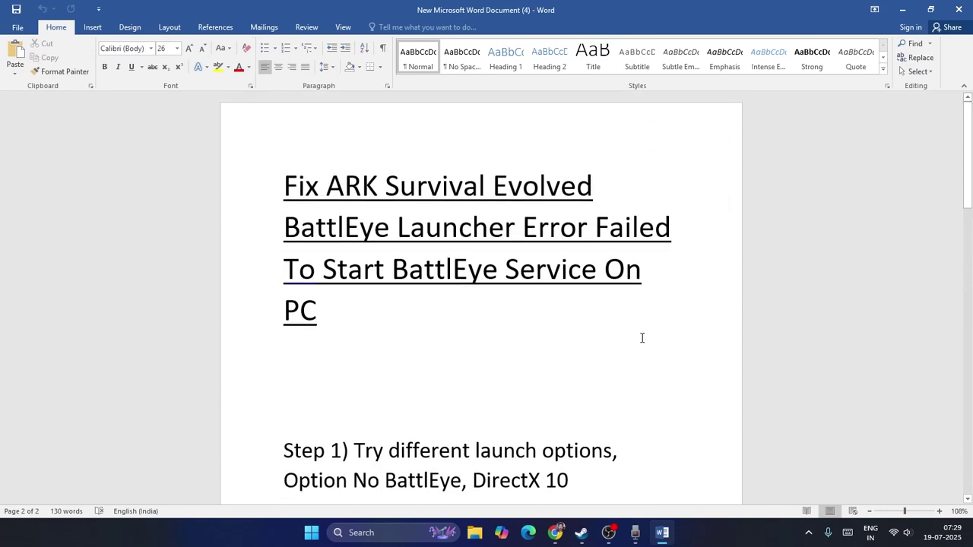